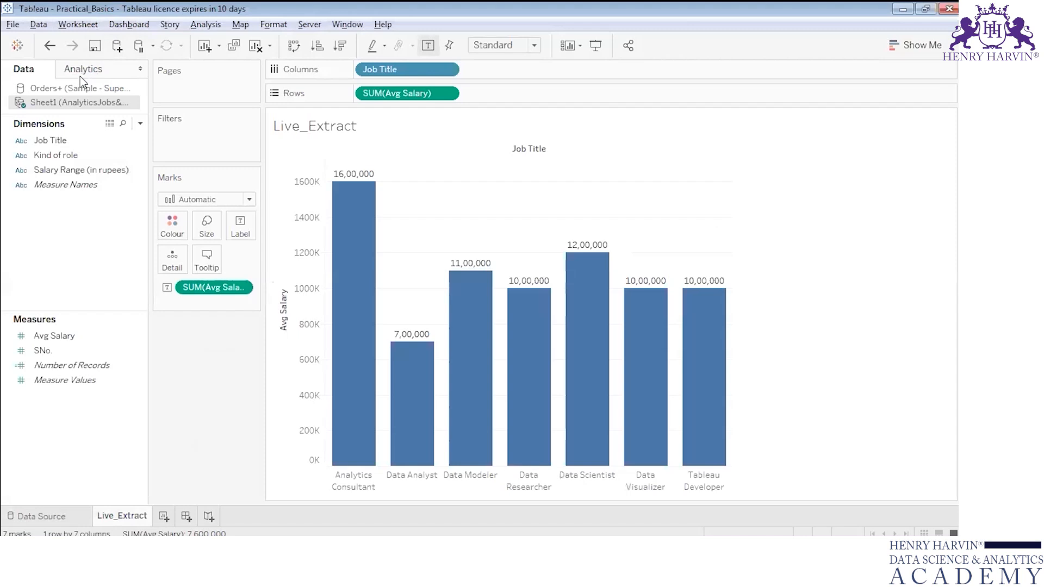
- Check the rows of the Sheet1 (AnalyticsJobs&Salary) extract on the data source page and return to the Live_Extract worksheet
{"action": "left_click", "coordinate": [38, 24]}
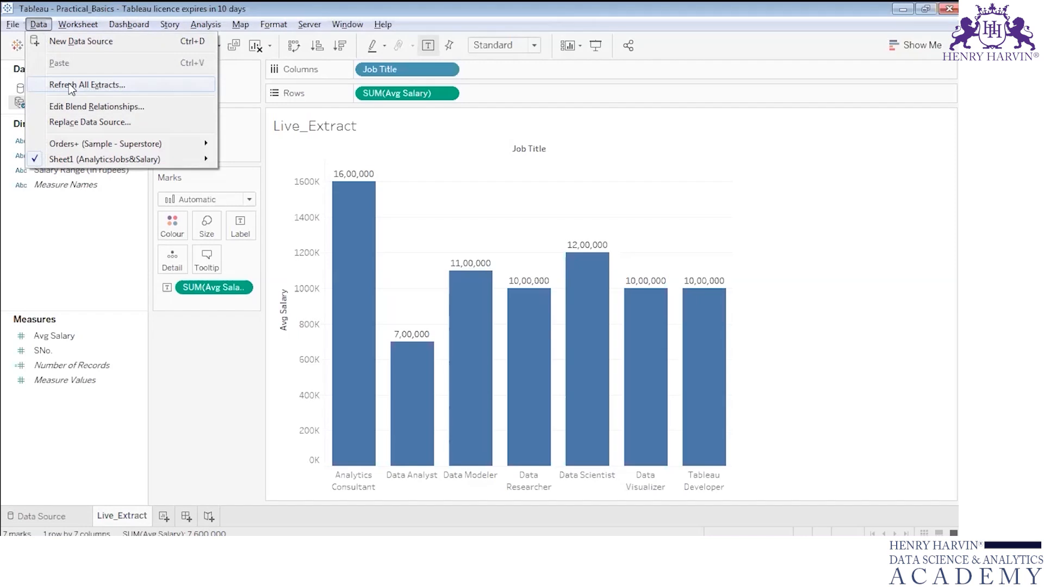
{"action": "left_click", "coordinate": [38, 25]}
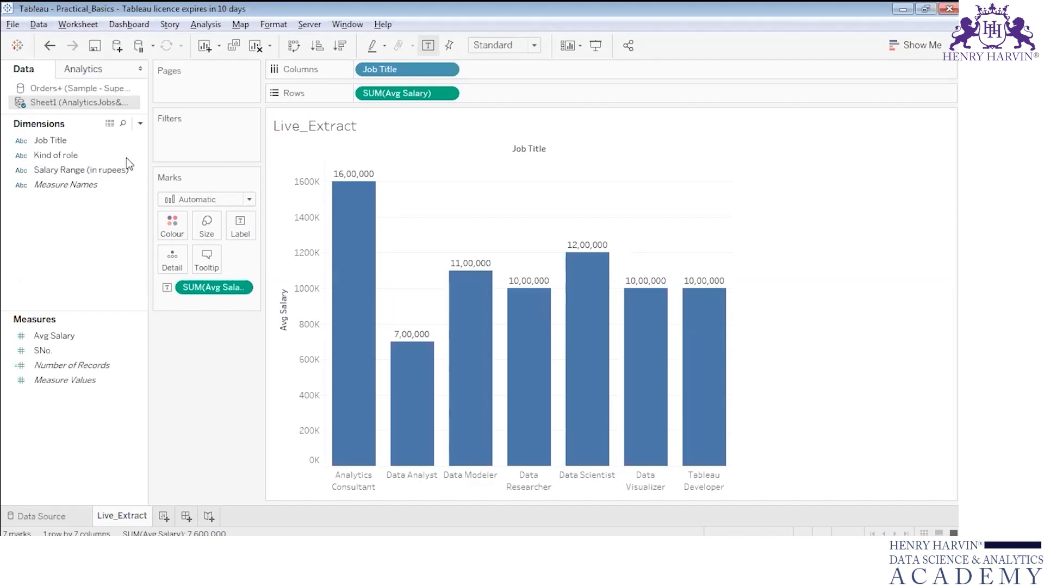
{"action": "left_click", "coordinate": [68, 515]}
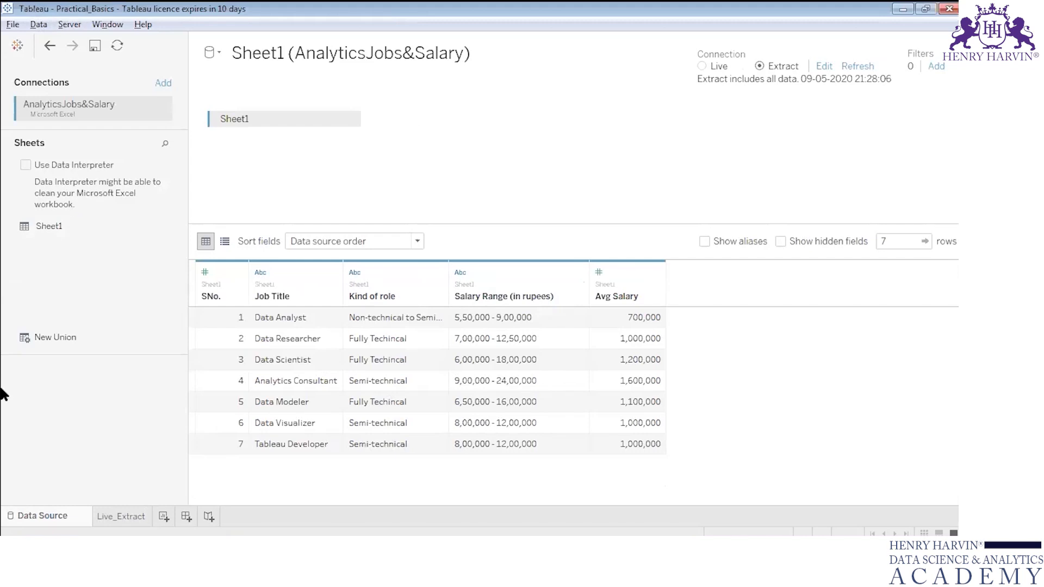
{"action": "left_click", "coordinate": [123, 514]}
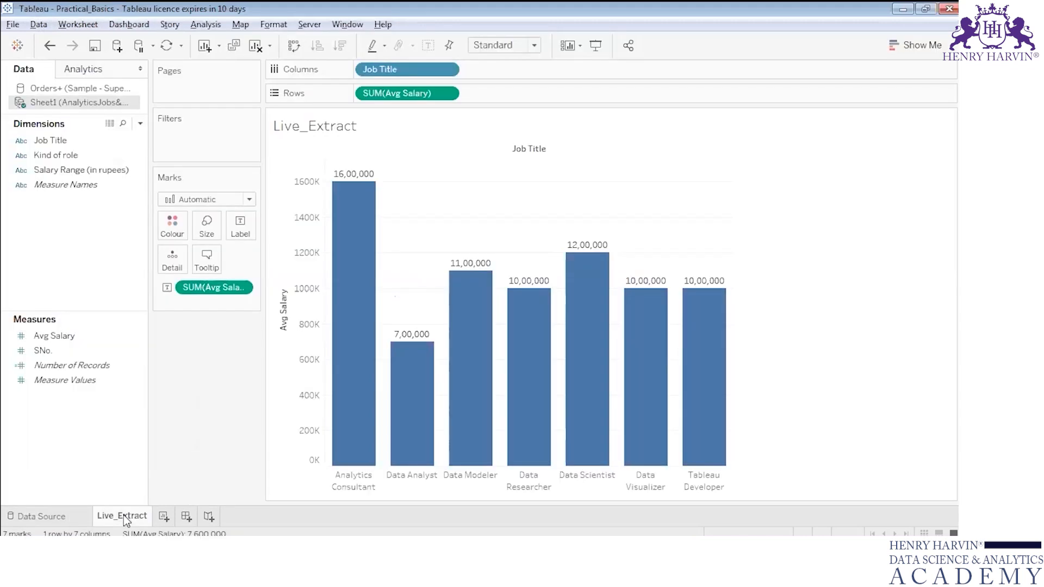
- Refresh all extracts in the workbook, covering Sheet1 (AnalyticsJobs&Salary), and close the refresh results
{"action": "left_click", "coordinate": [39, 24]}
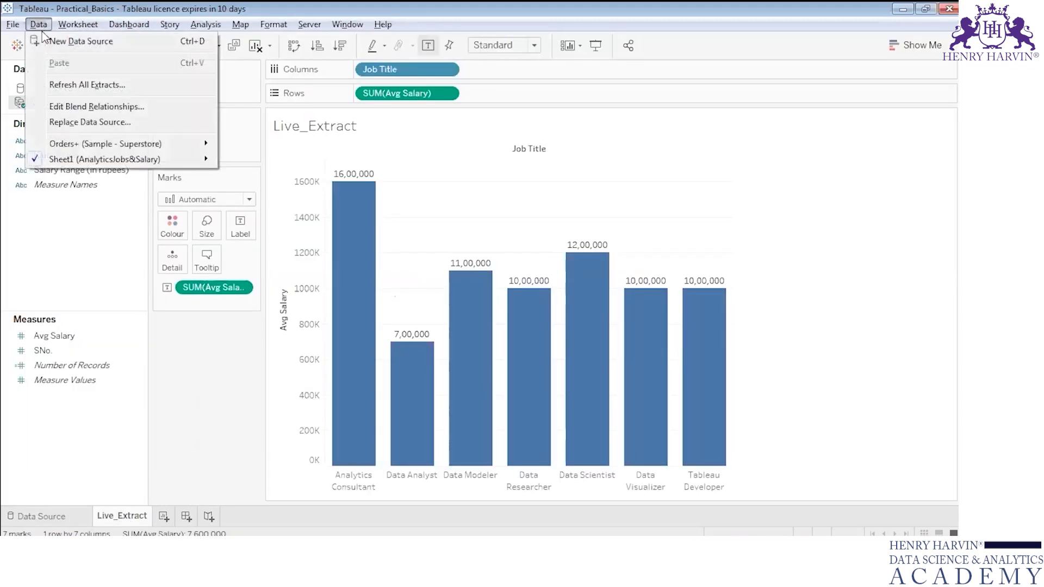
{"action": "left_click", "coordinate": [61, 83]}
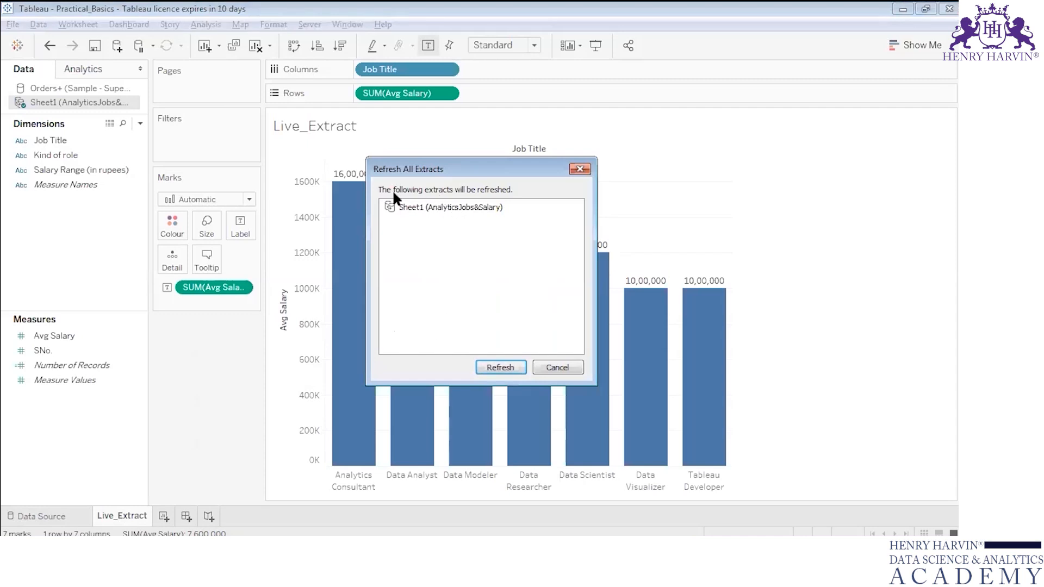
{"action": "left_click", "coordinate": [496, 368]}
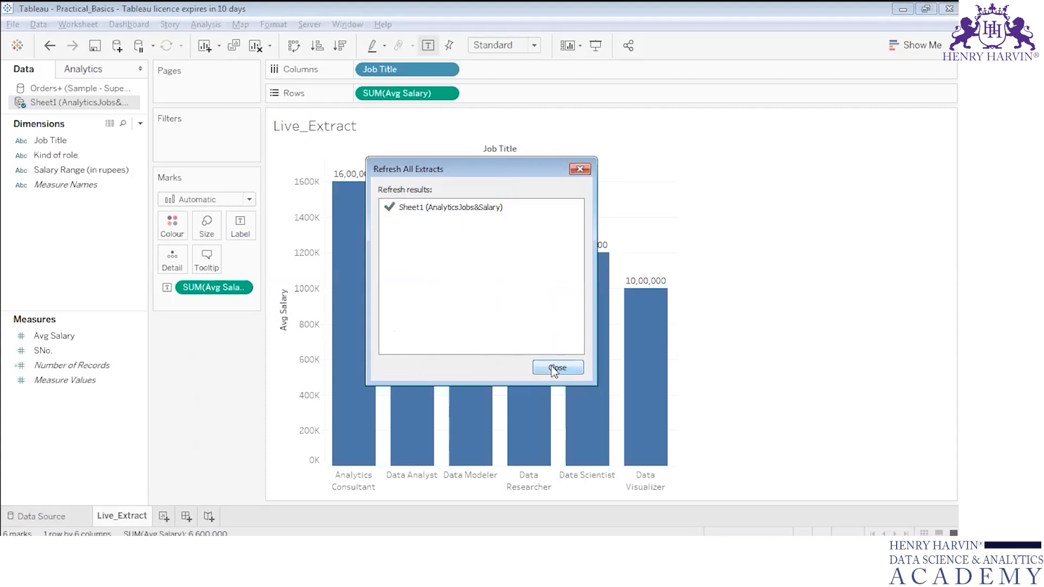
{"action": "left_click", "coordinate": [552, 369]}
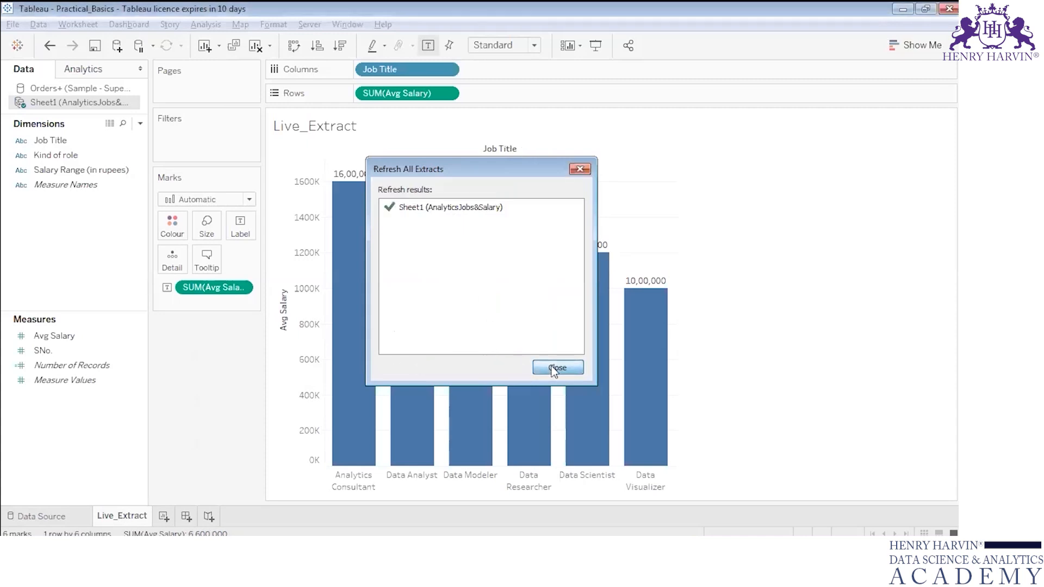
- Examine the refreshed Sheet1 rows and extract details on the data source page, and go back to the Live_Extract worksheet
{"action": "left_click", "coordinate": [40, 516]}
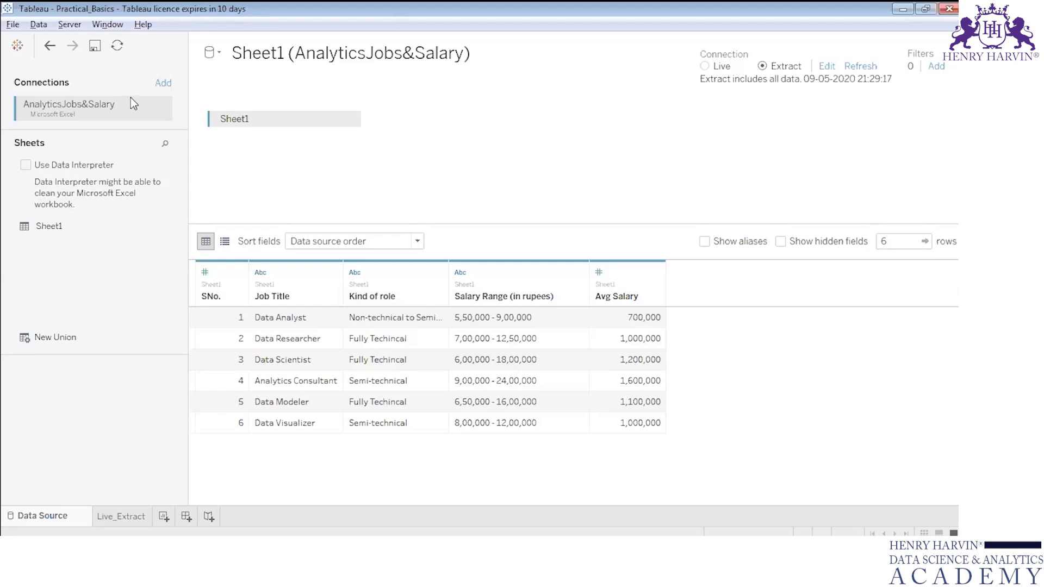
{"action": "left_click", "coordinate": [38, 25]}
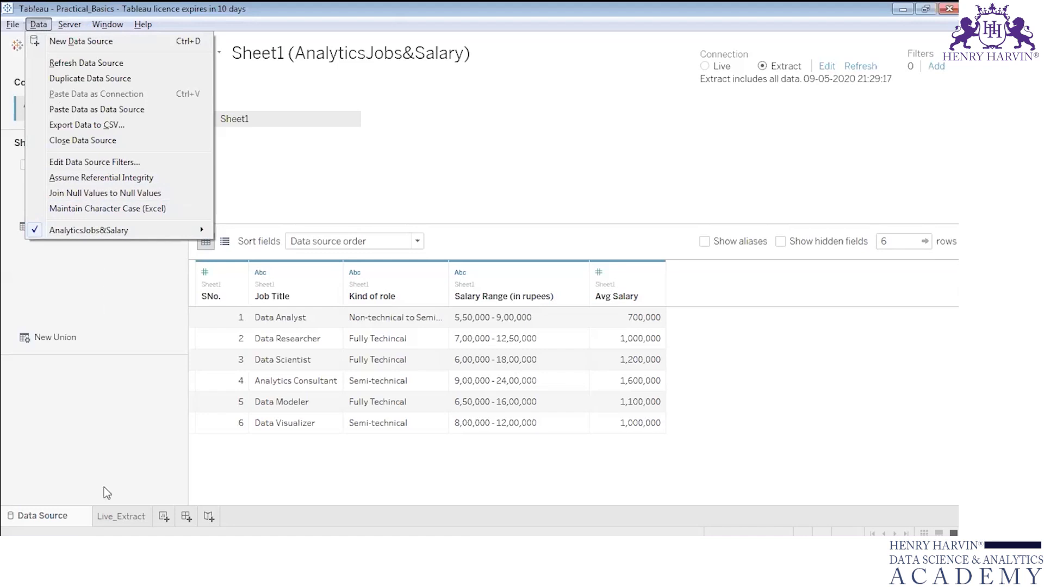
{"action": "left_click", "coordinate": [111, 514]}
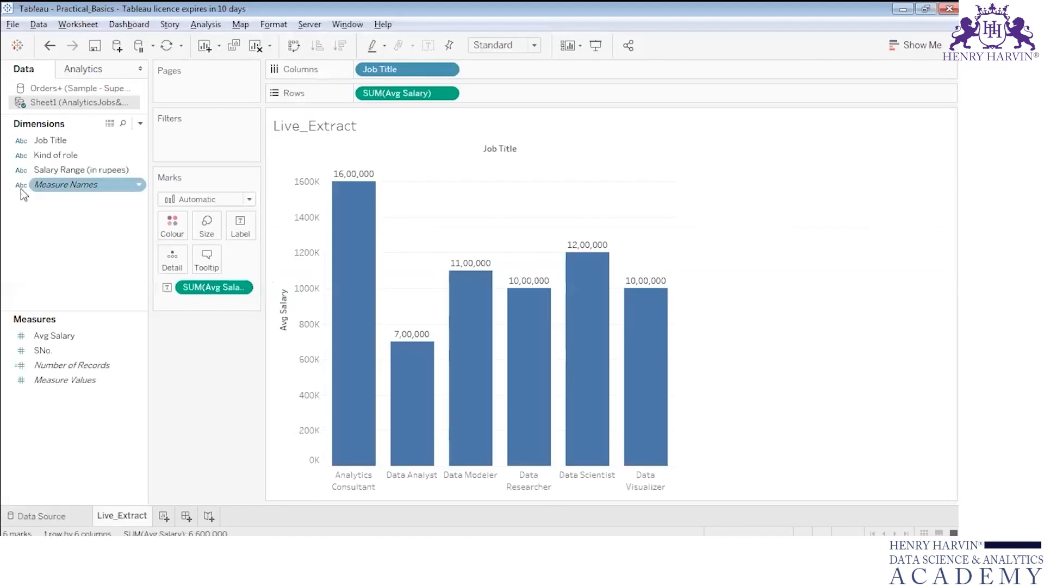
{"action": "left_click", "coordinate": [44, 27]}
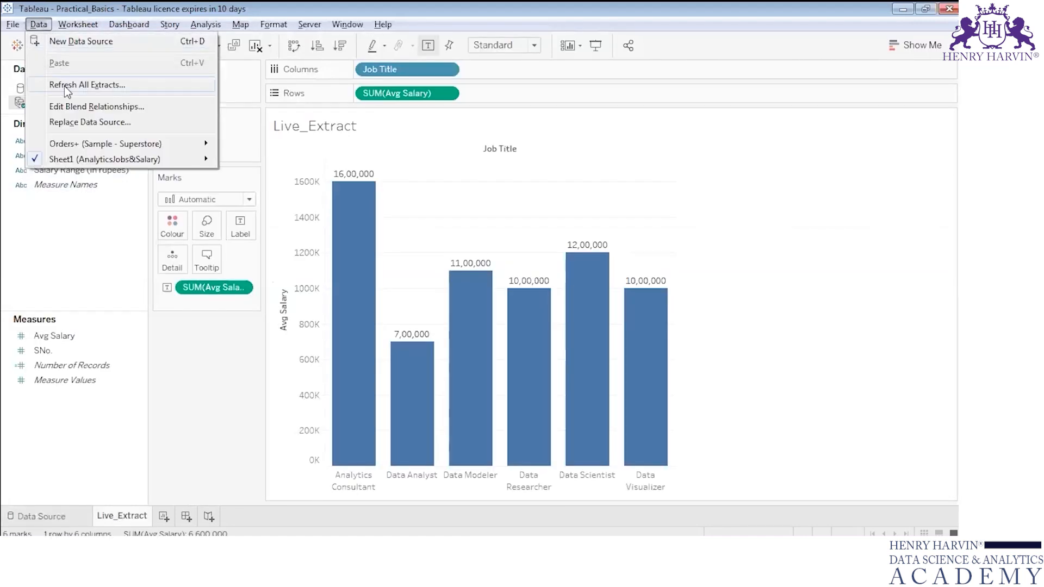
{"action": "left_click", "coordinate": [64, 86]}
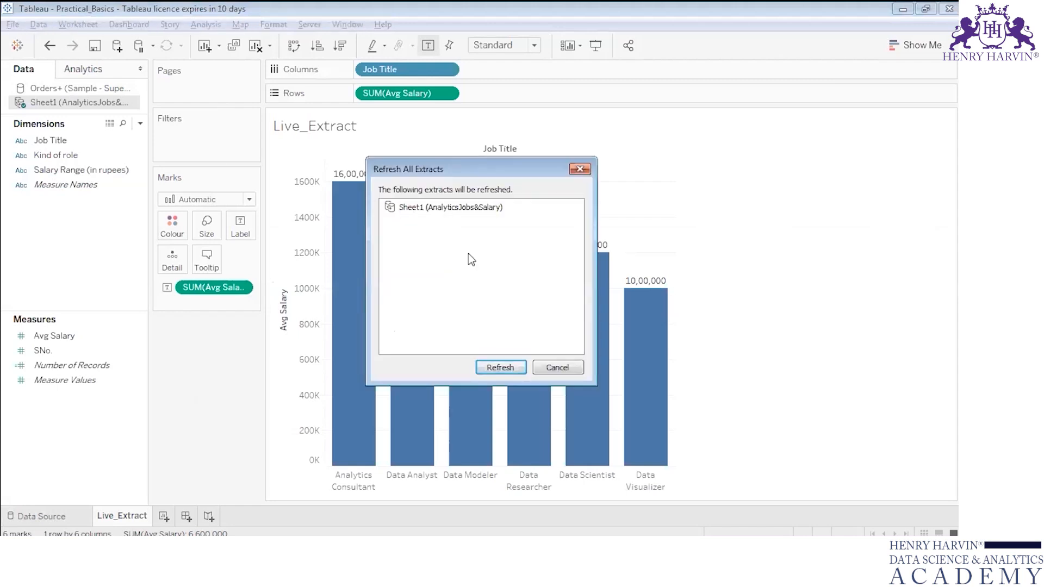
{"action": "left_click", "coordinate": [578, 168]}
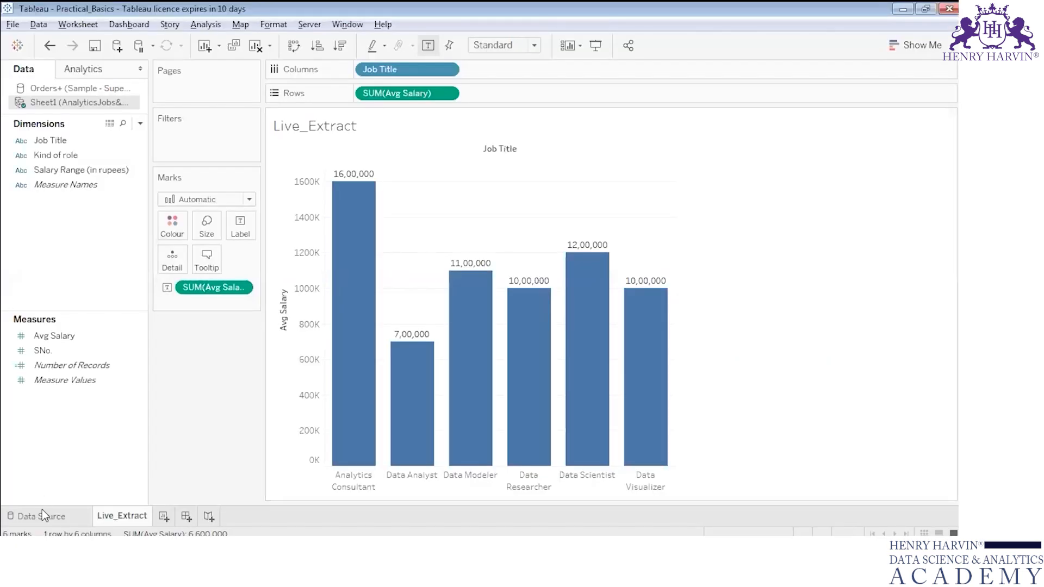
- Display the Orders+ (Sample - Superstore) data source on the data source page
{"action": "left_click", "coordinate": [41, 514]}
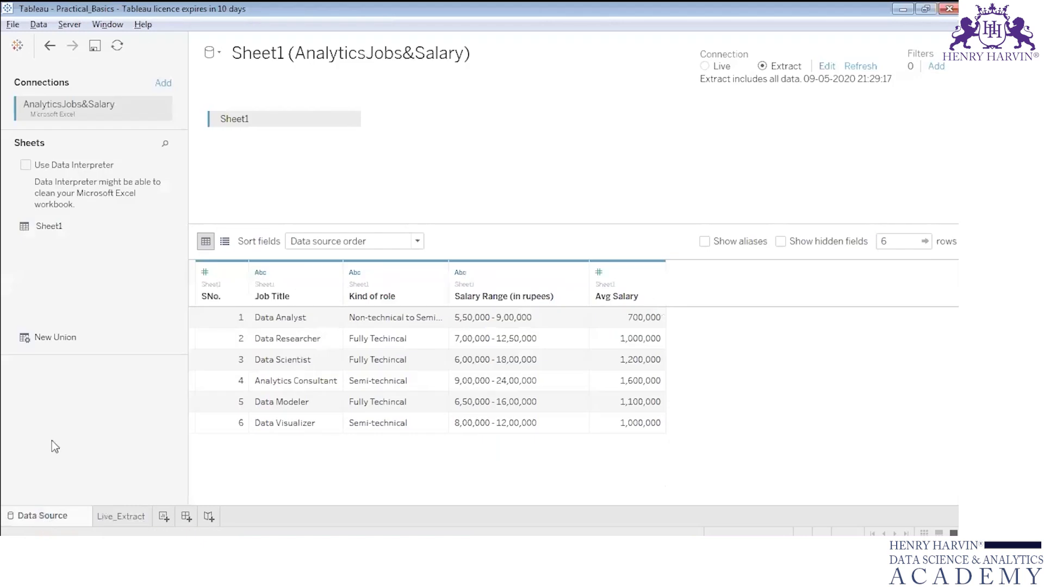
{"action": "left_click", "coordinate": [218, 55]}
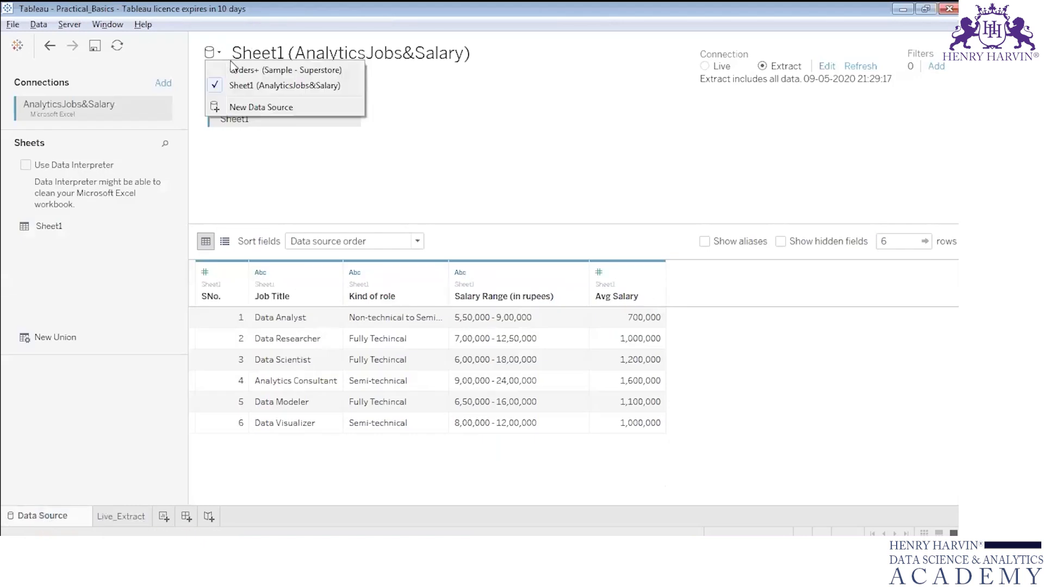
{"action": "left_click", "coordinate": [257, 71]}
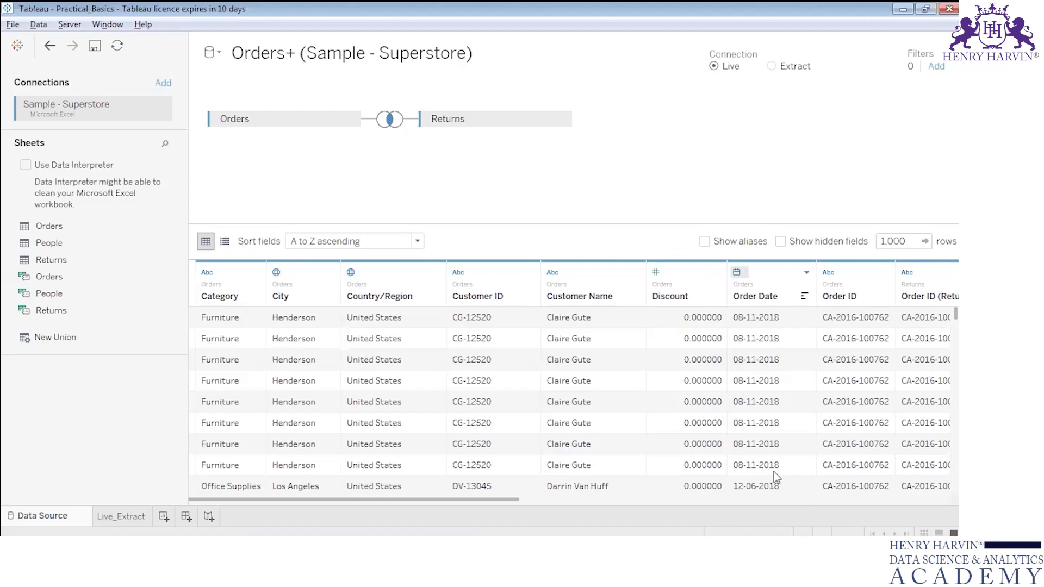
- Change the data type of the Ship Date column in the Orders+ data grid to Date & Time
{"action": "left_click", "coordinate": [905, 501]}
{"action": "left_click", "coordinate": [904, 500]}
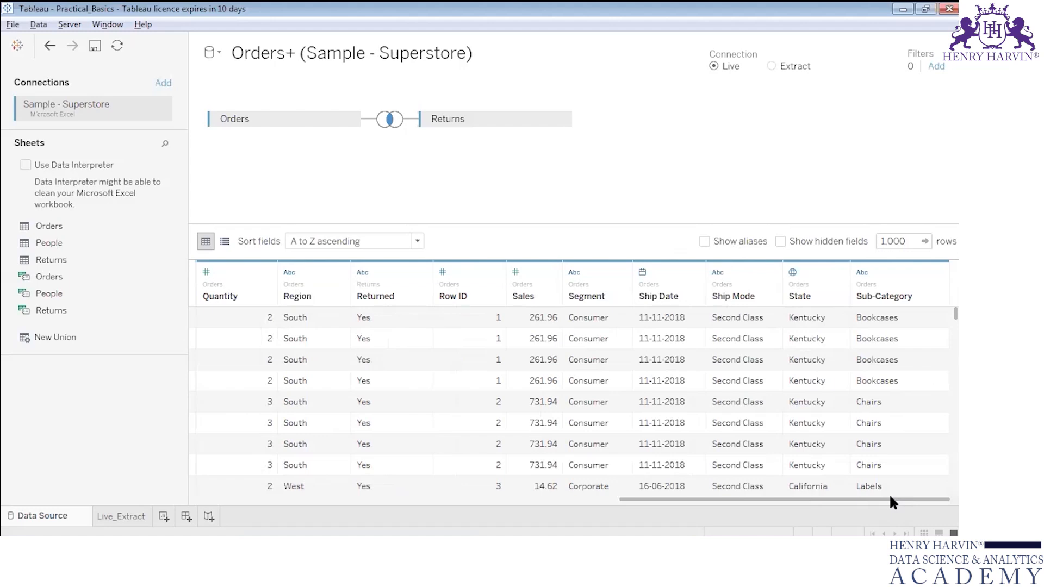
{"action": "left_click_drag", "start_coordinate": [907, 500], "coordinate": [659, 471]}
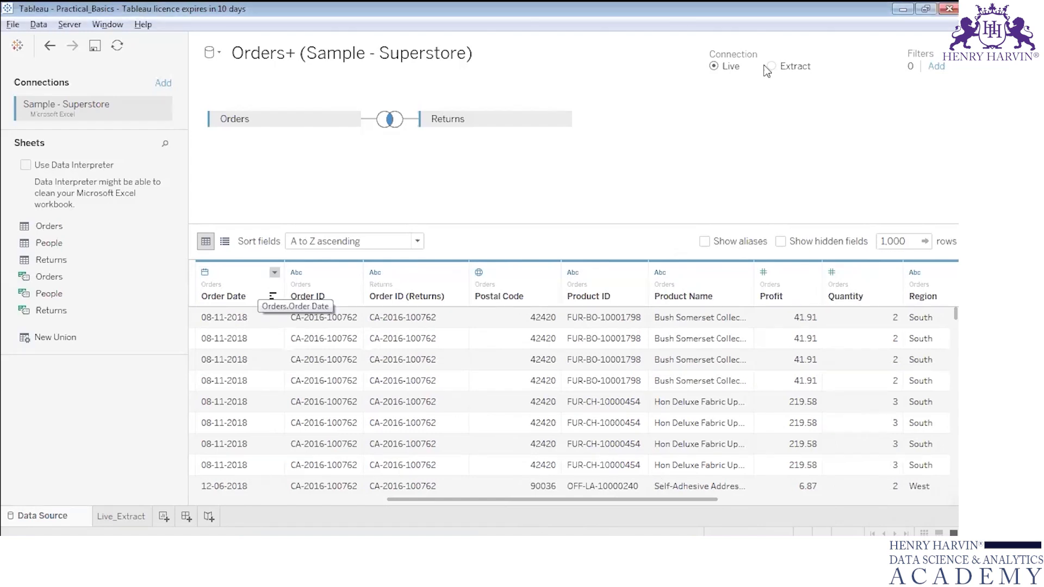
{"action": "left_click", "coordinate": [281, 499]}
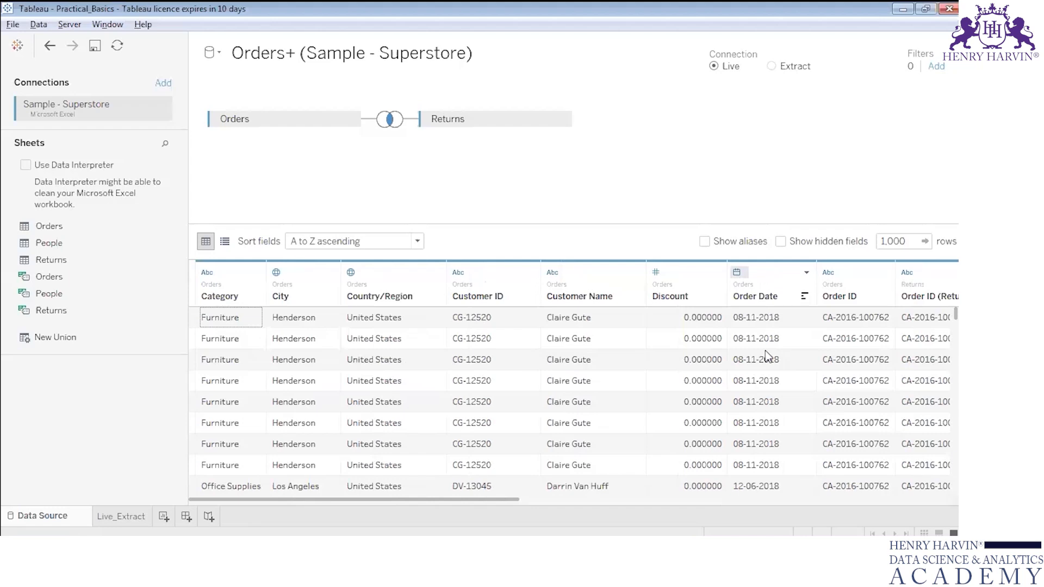
{"action": "left_click", "coordinate": [856, 499]}
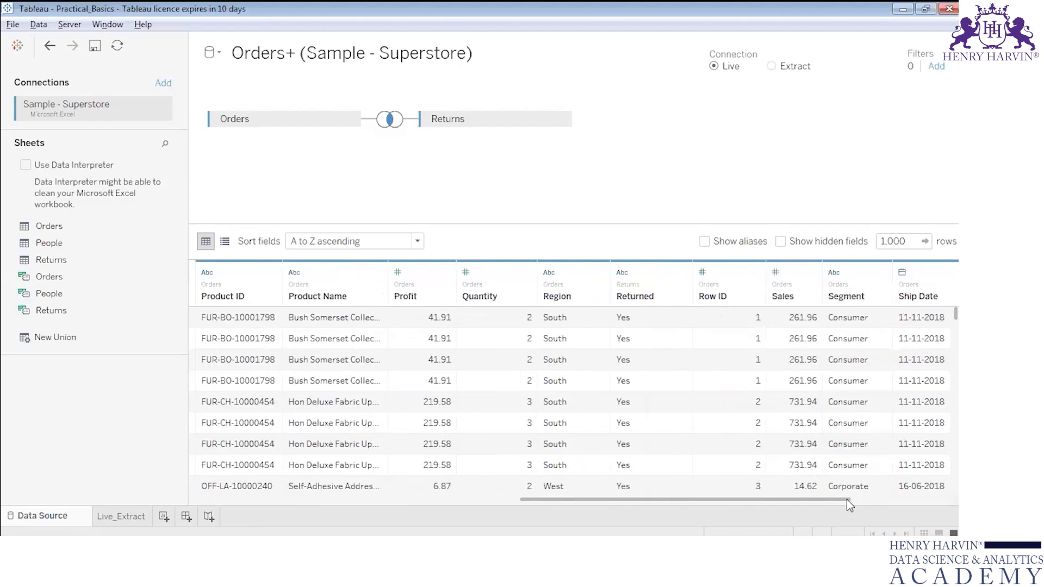
{"action": "left_click_drag", "start_coordinate": [849, 500], "coordinate": [915, 498]}
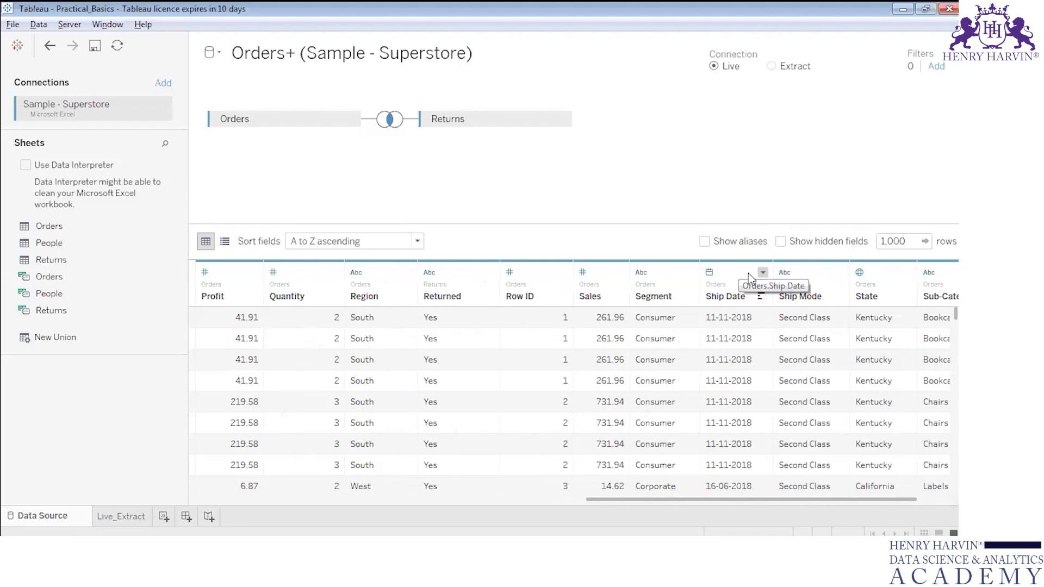
{"action": "left_click", "coordinate": [714, 269]}
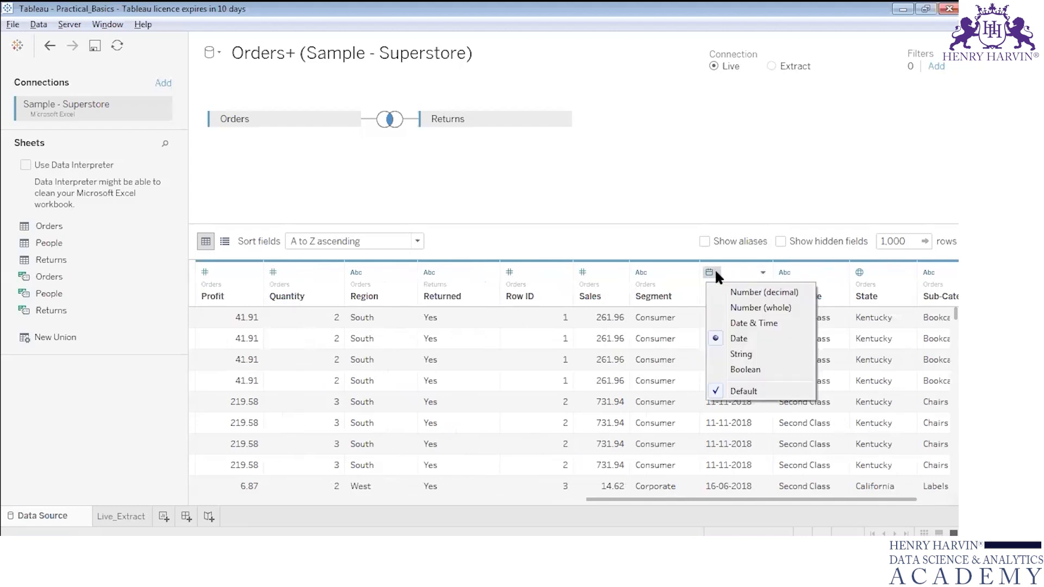
{"action": "left_click", "coordinate": [738, 318]}
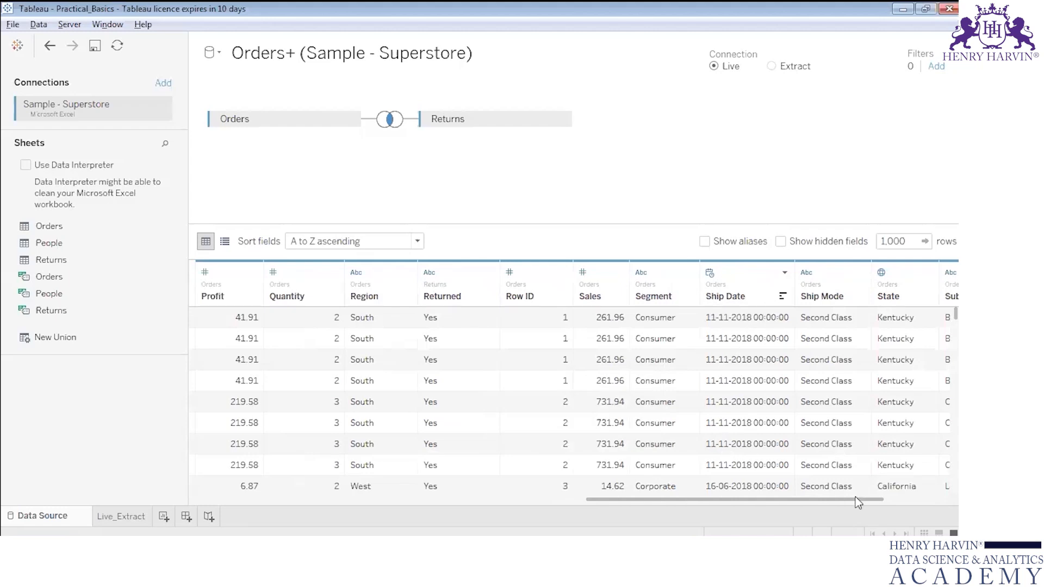
- Try changing the data type of the Category column in the Orders+ data grid to Boolean
{"action": "left_click_drag", "start_coordinate": [856, 497], "coordinate": [377, 521]}
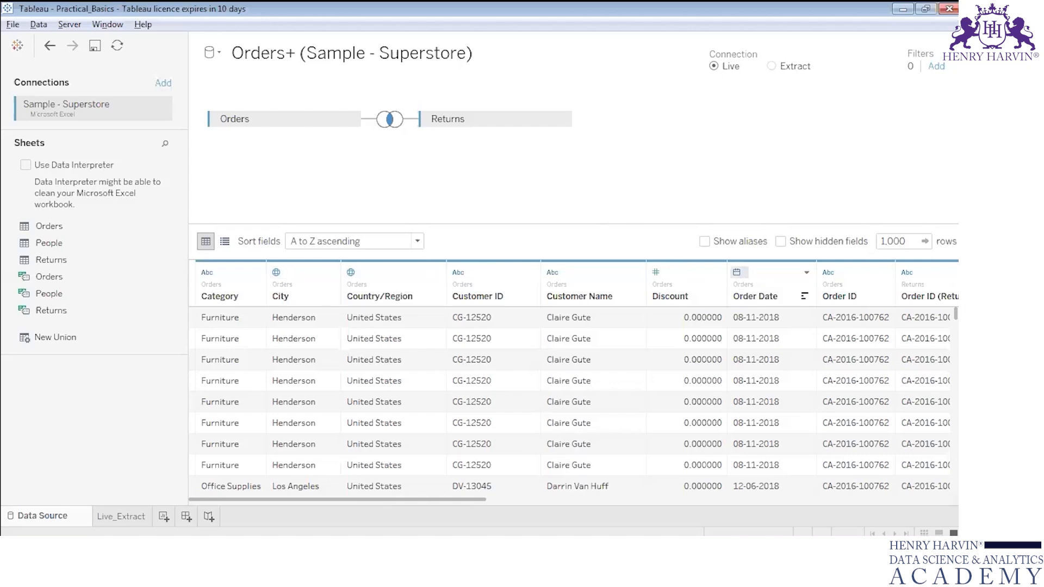
{"action": "left_click_drag", "start_coordinate": [337, 499], "coordinate": [801, 499]}
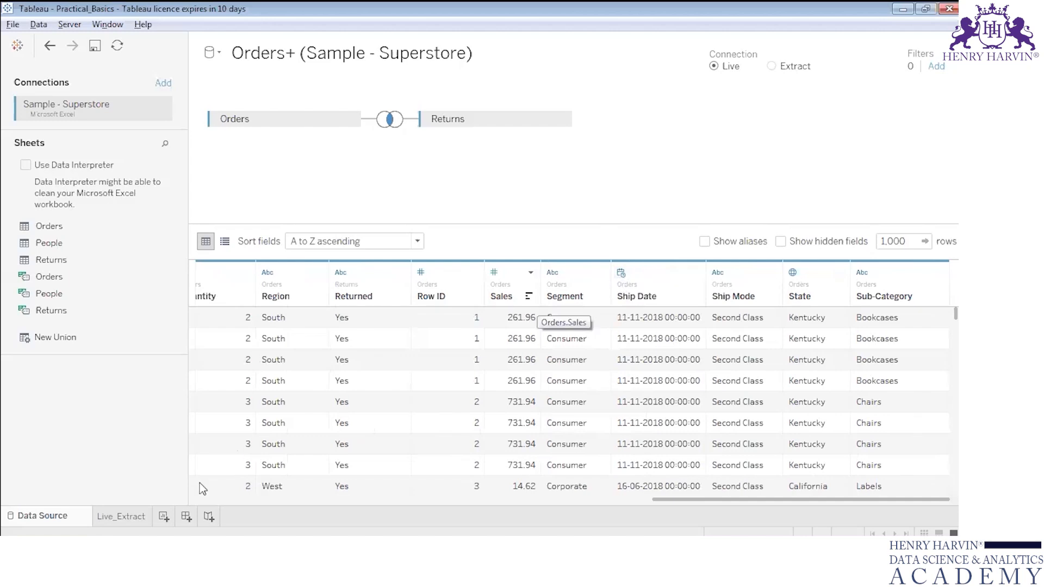
{"action": "left_click", "coordinate": [193, 500]}
{"action": "left_click", "coordinate": [193, 501]}
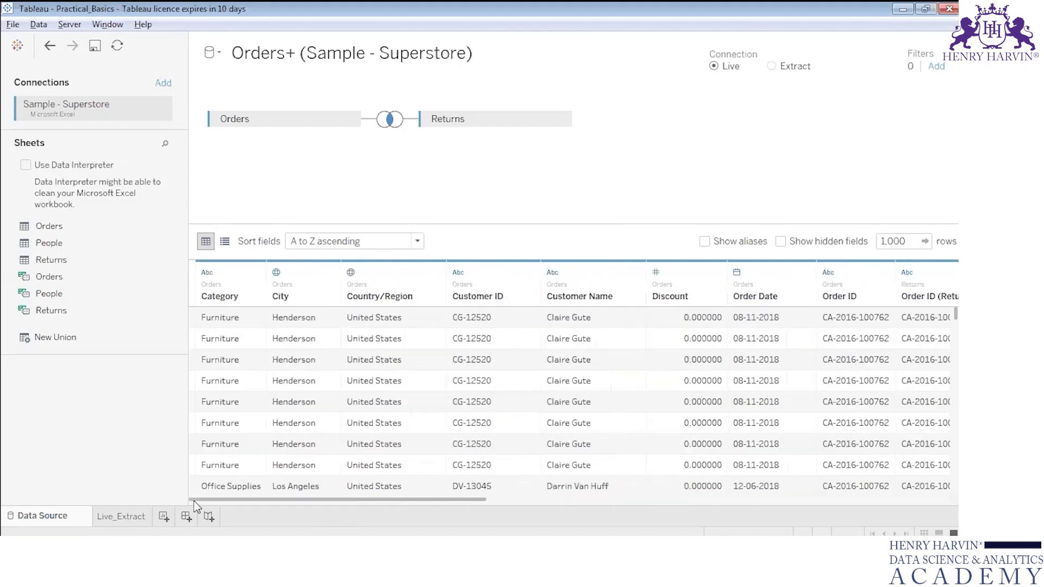
{"action": "left_click", "coordinate": [206, 271]}
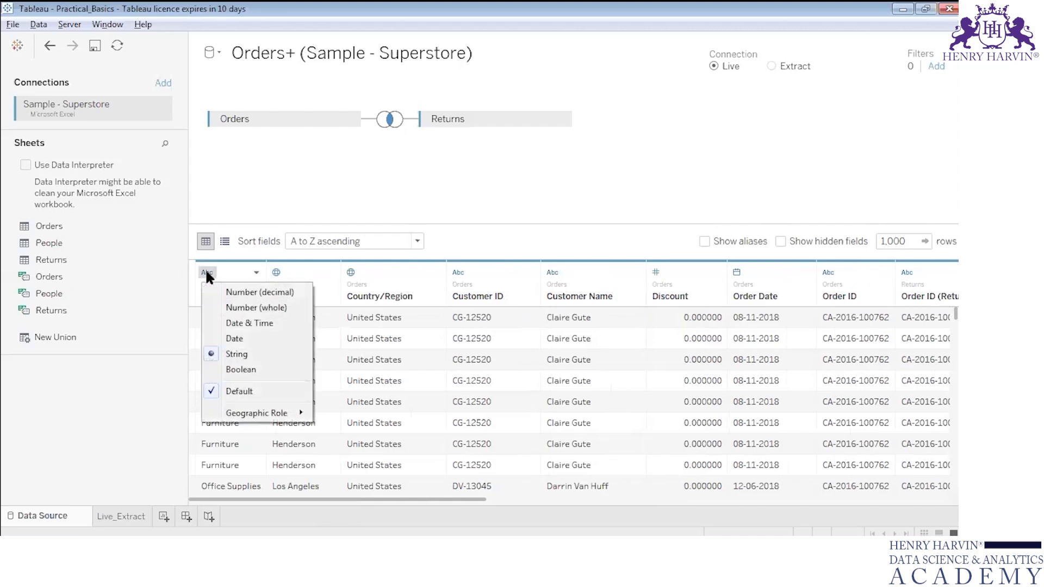
{"action": "left_click", "coordinate": [243, 369]}
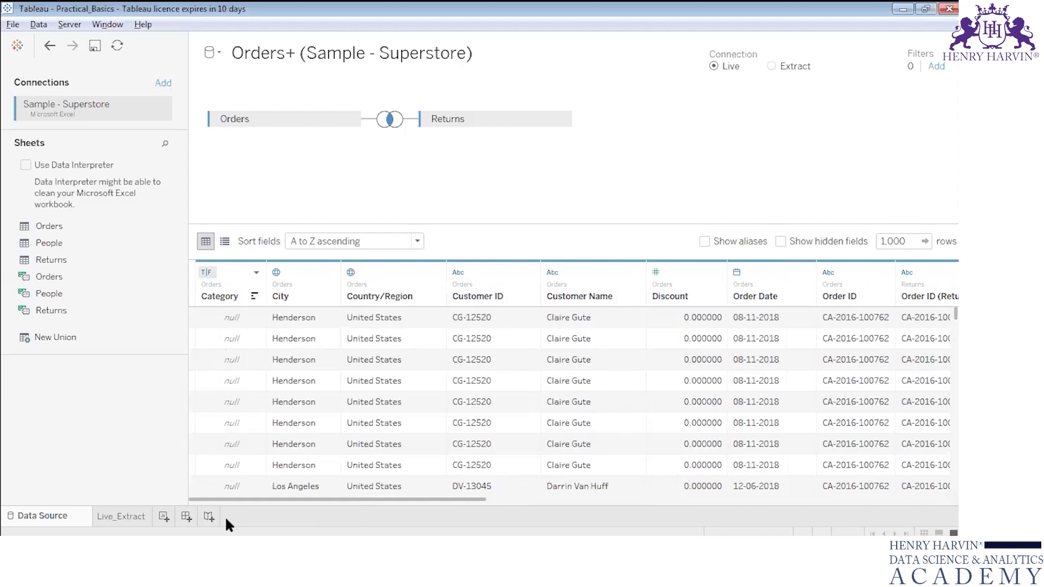
- Reset the Category column's data type to Default
{"action": "left_click", "coordinate": [256, 272]}
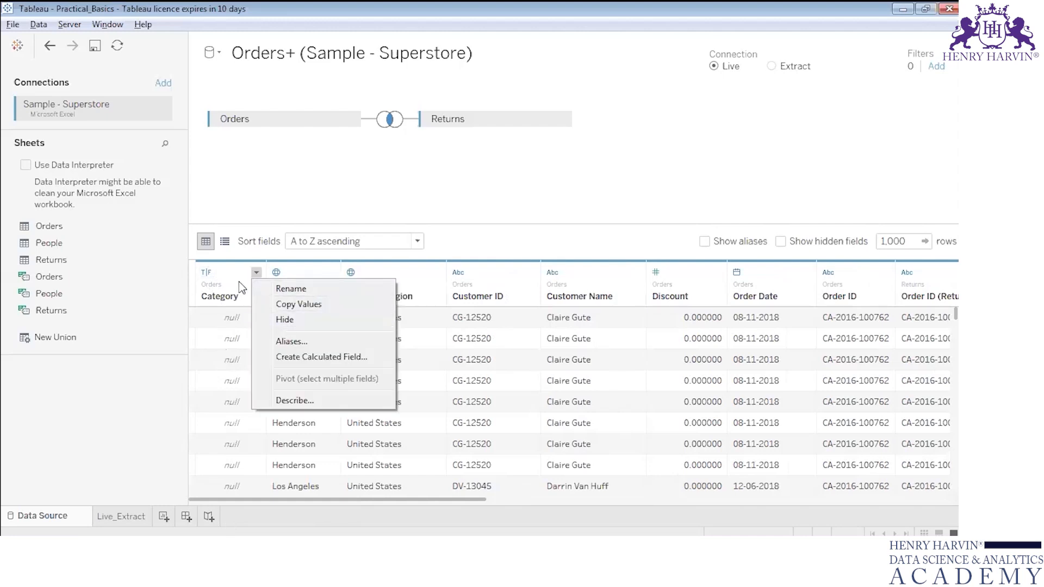
{"action": "left_click", "coordinate": [209, 276]}
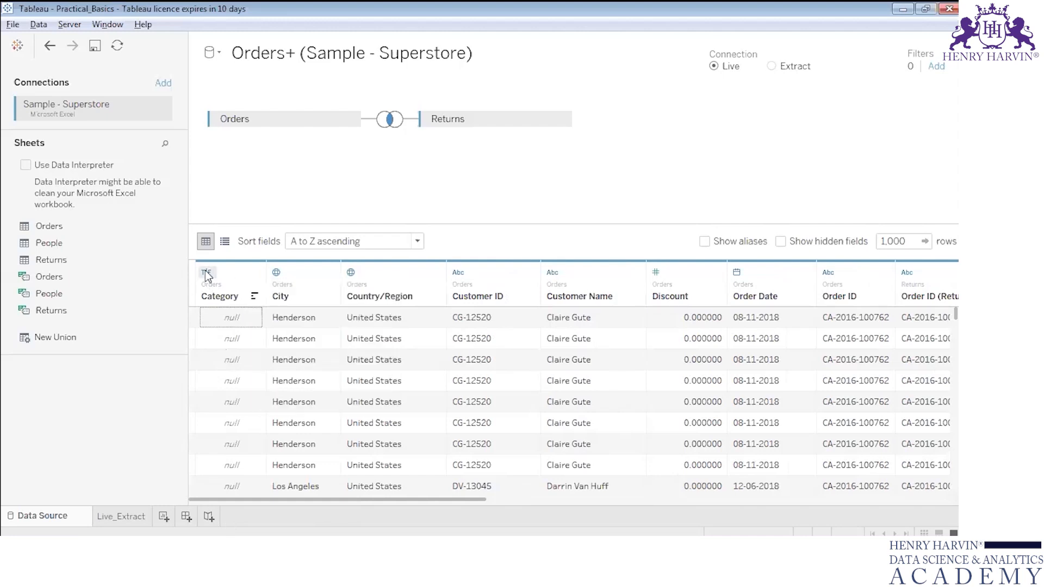
{"action": "left_click", "coordinate": [207, 274]}
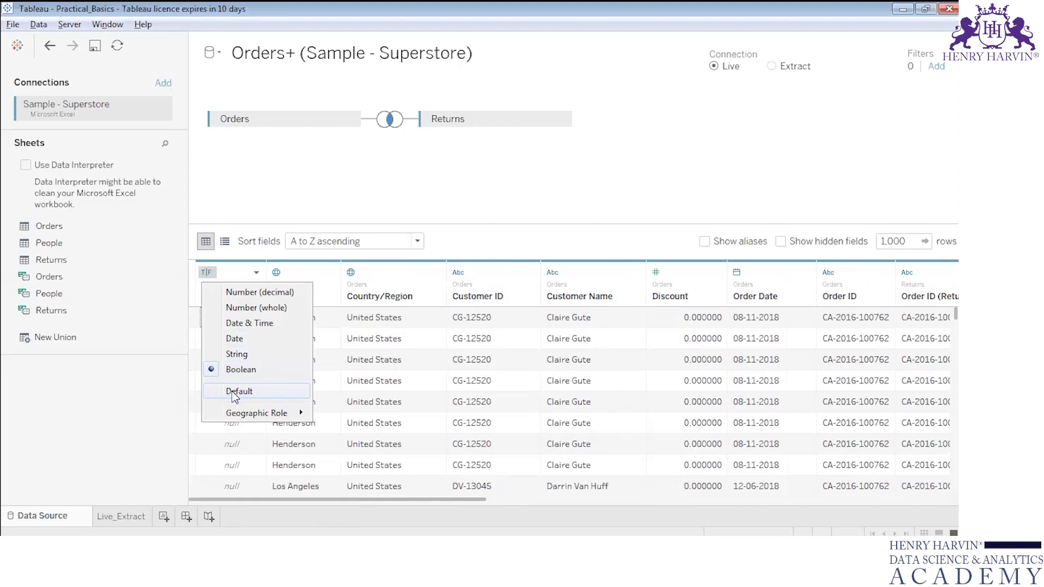
{"action": "left_click", "coordinate": [231, 391]}
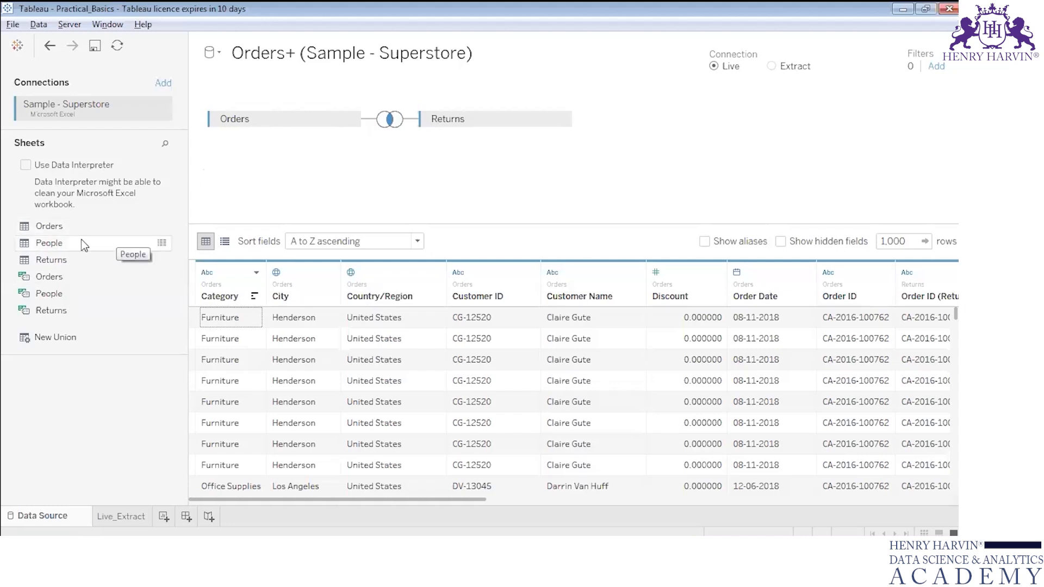
- View the underlying data of the People sheet, and close the data viewer
{"action": "left_click", "coordinate": [162, 244]}
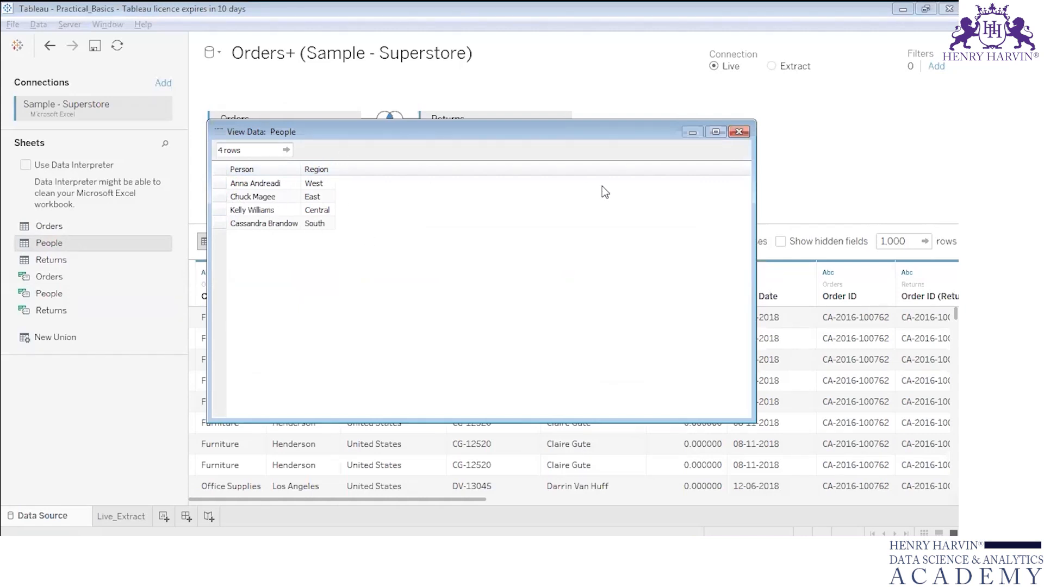
{"action": "left_click", "coordinate": [738, 134]}
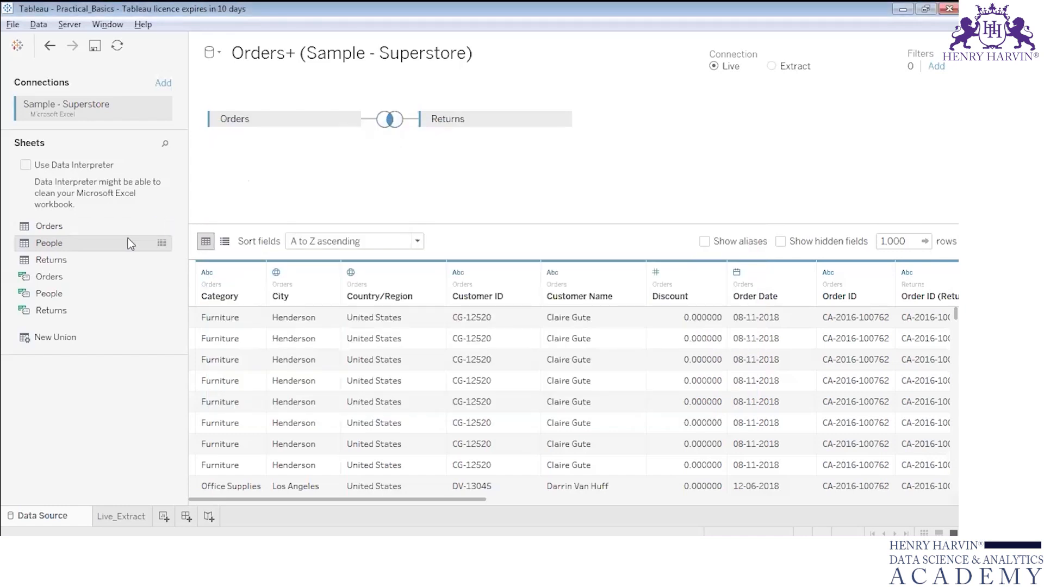
- View the underlying data of the Orders sheet, including the columns further along, and close the data viewer
{"action": "left_click", "coordinate": [163, 225]}
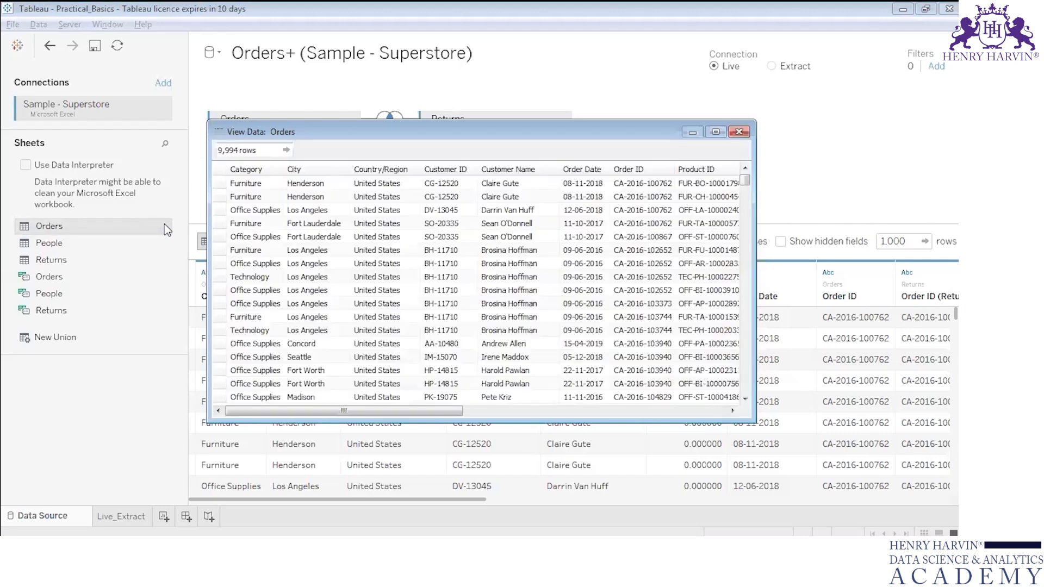
{"action": "left_click", "coordinate": [676, 409]}
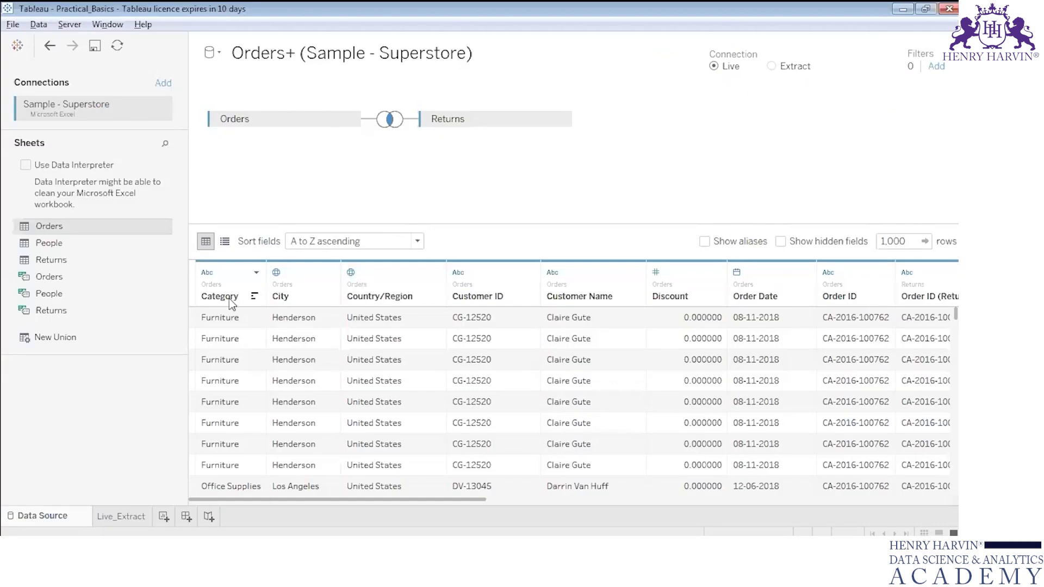
- Rename the Category column in the data grid to Cat, and reset it to its original name
{"action": "left_click", "coordinate": [253, 272]}
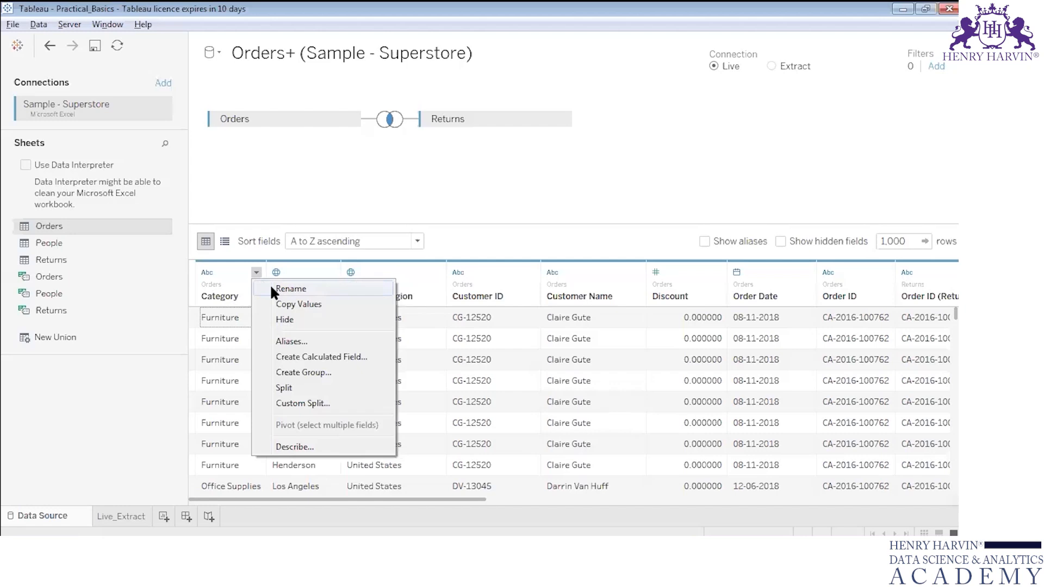
{"action": "left_click", "coordinate": [271, 288]}
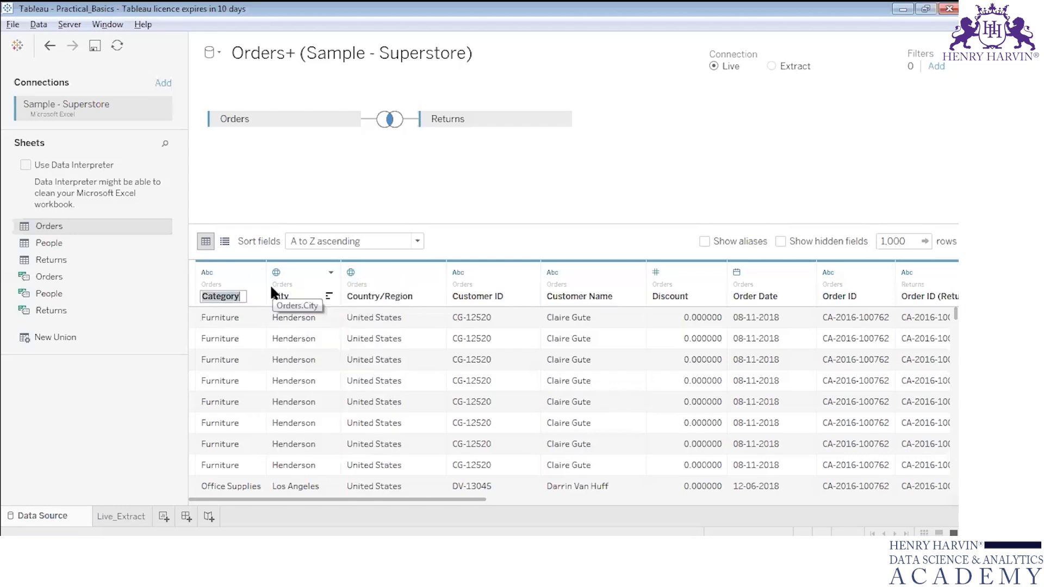
{"action": "type", "text": "at"}
{"action": "key", "text": "Return"}
{"action": "left_click", "coordinate": [256, 272]}
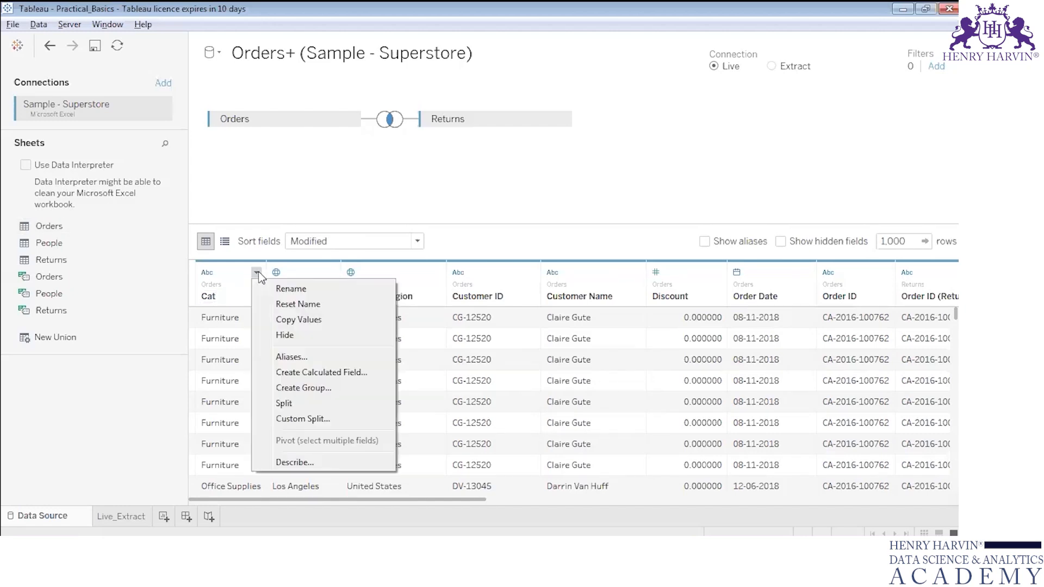
{"action": "left_click", "coordinate": [263, 304]}
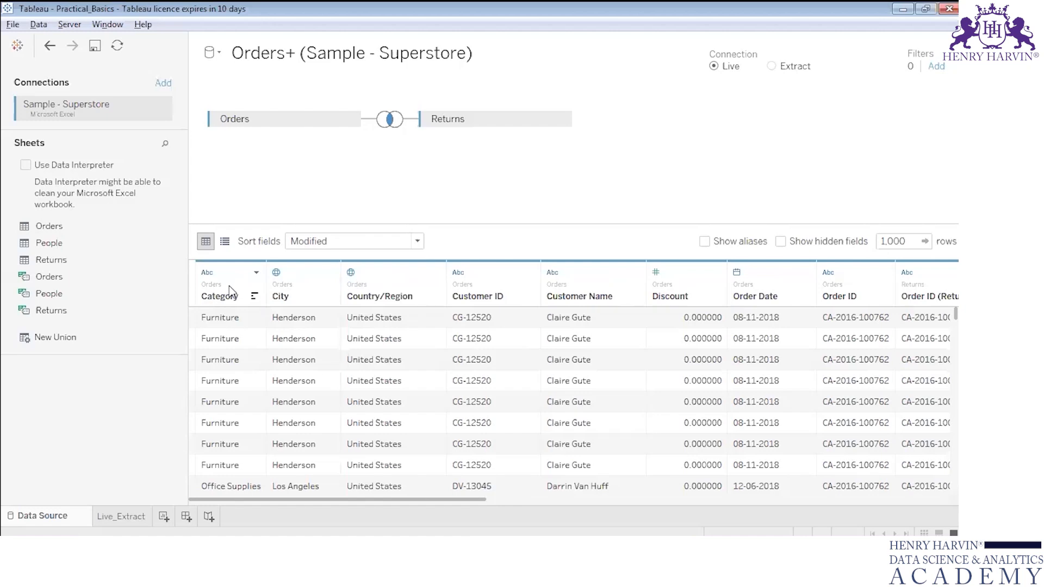
{"action": "left_click", "coordinate": [256, 272]}
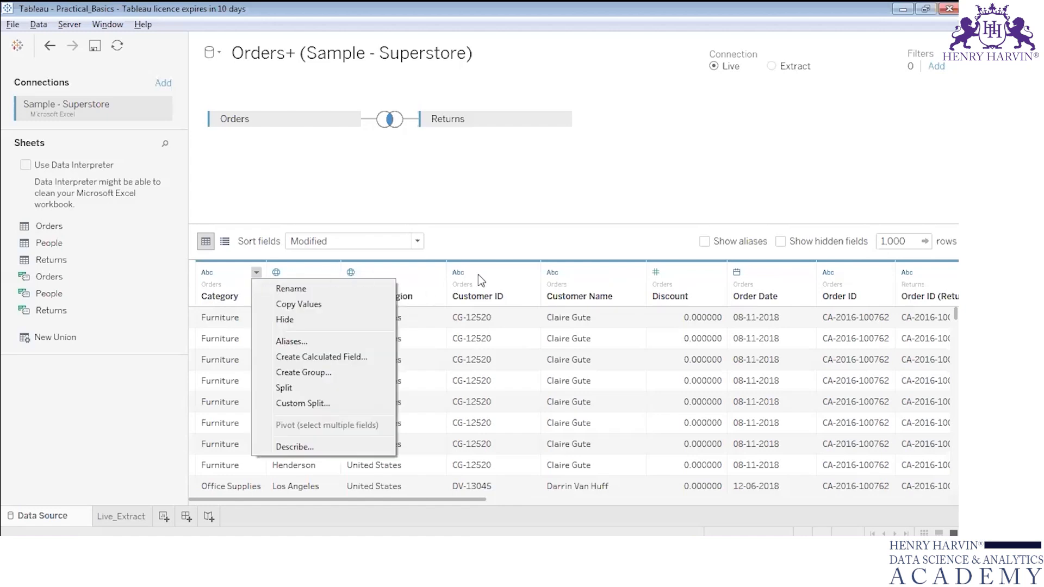
{"action": "left_click", "coordinate": [526, 298]}
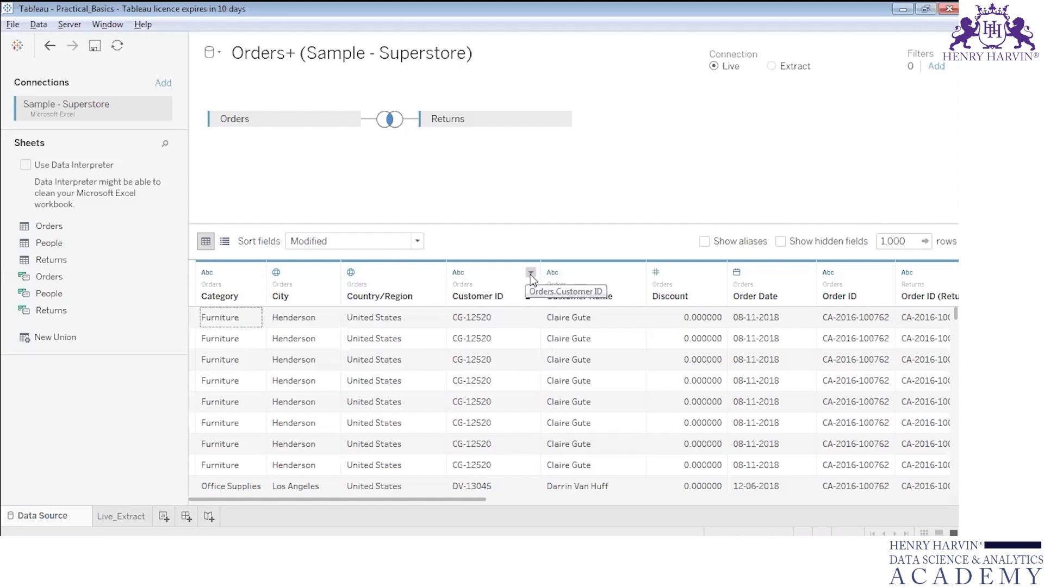
- Split the Customer ID column automatically
{"action": "left_click", "coordinate": [530, 273]}
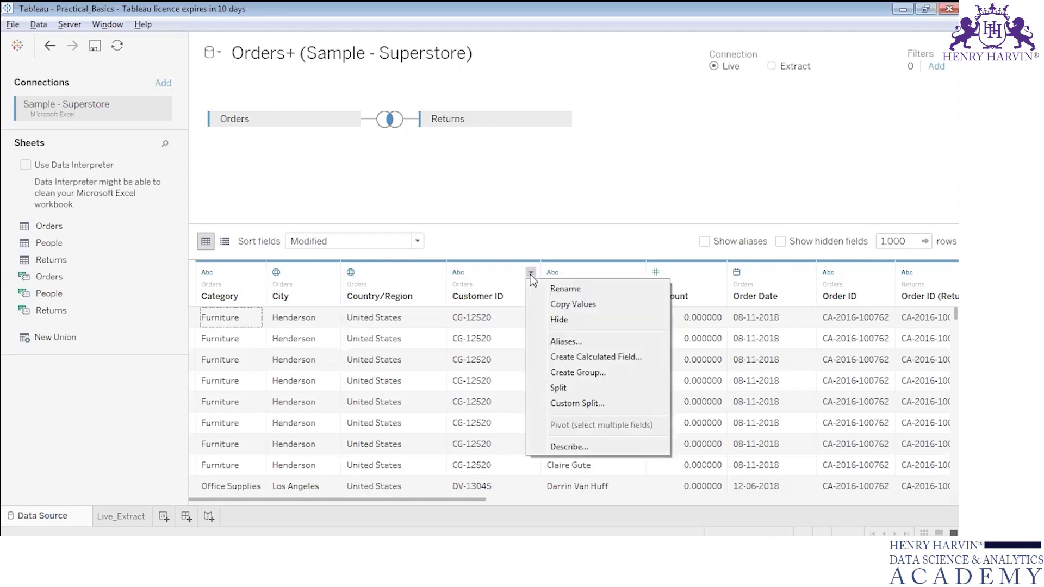
{"action": "left_click", "coordinate": [537, 386]}
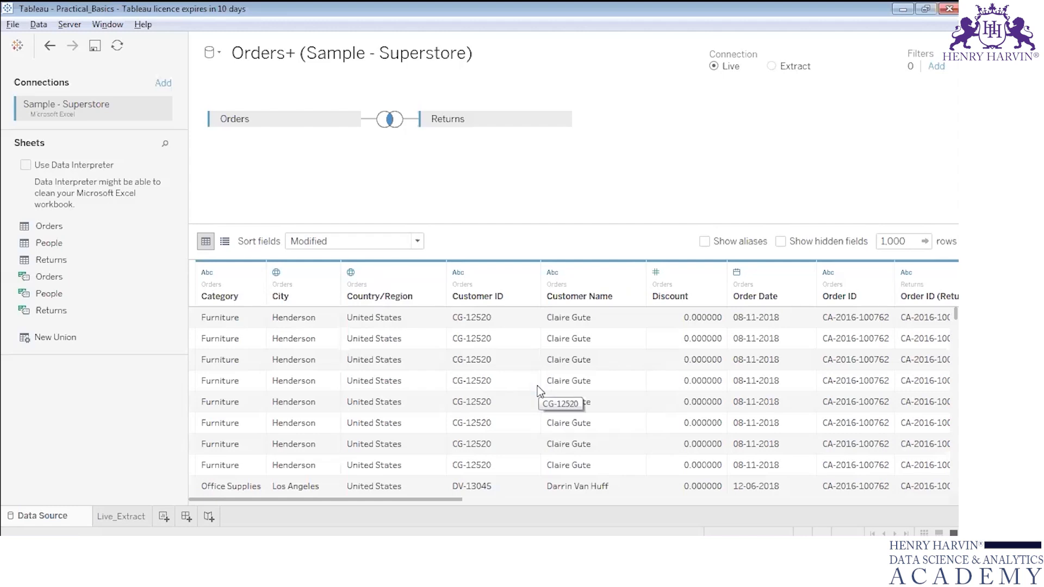
- Apply a custom split to the Customer ID column using the separator "-", and check the split columns at the end of the grid
{"action": "left_click", "coordinate": [531, 272]}
{"action": "left_click", "coordinate": [575, 403]}
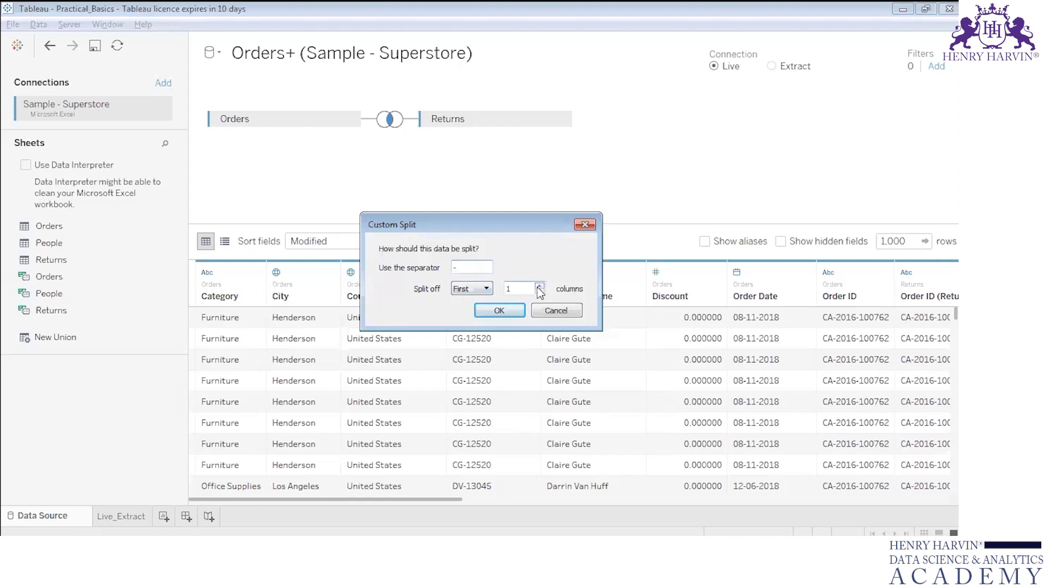
{"action": "left_click", "coordinate": [516, 315]}
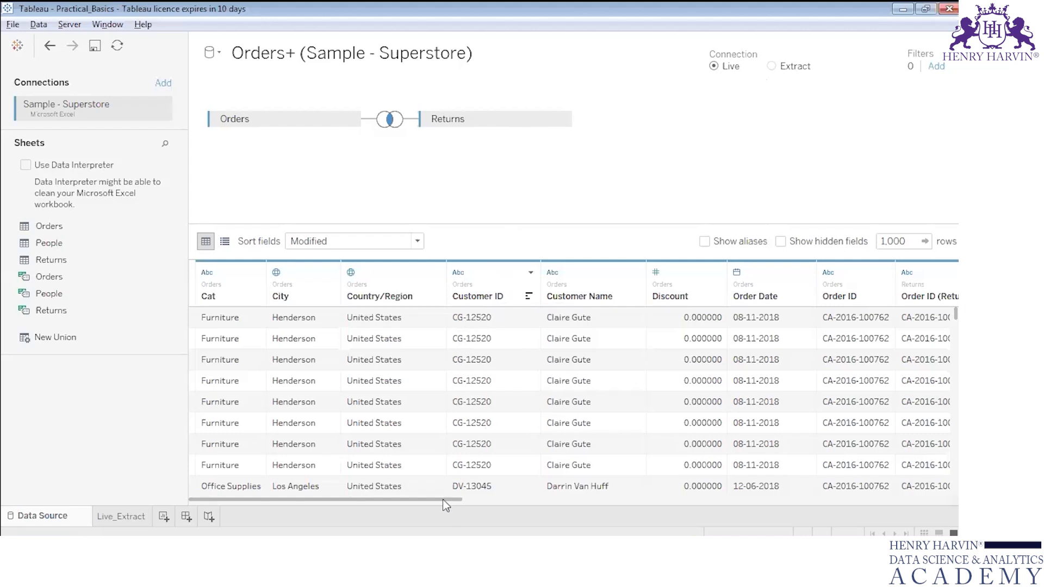
{"action": "left_click_drag", "start_coordinate": [442, 497], "coordinate": [929, 492]}
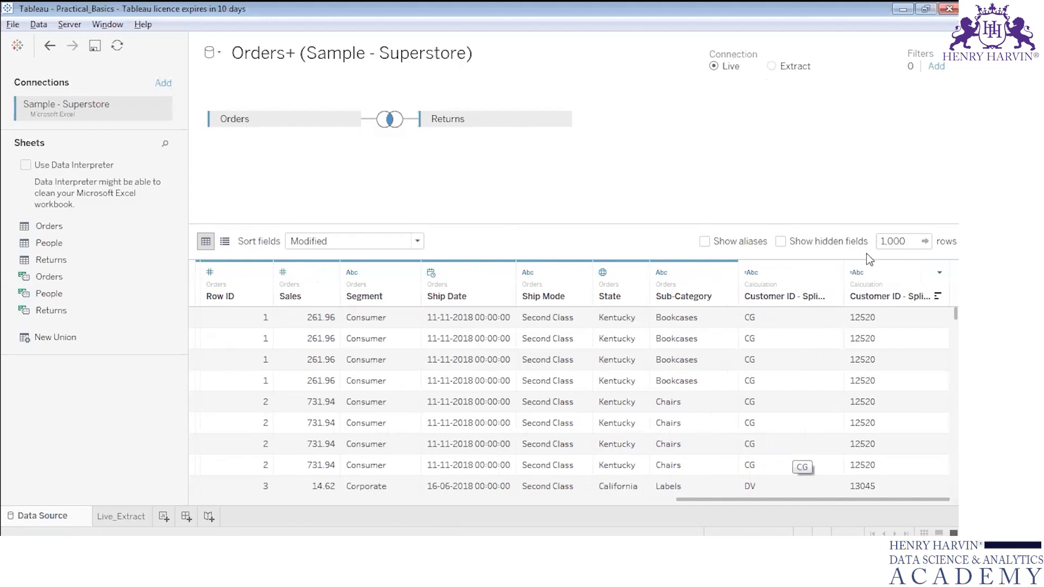
- Apply a custom split to the Order ID column using the separator "-" and splitting off the first 1 column
{"action": "left_click", "coordinate": [394, 503]}
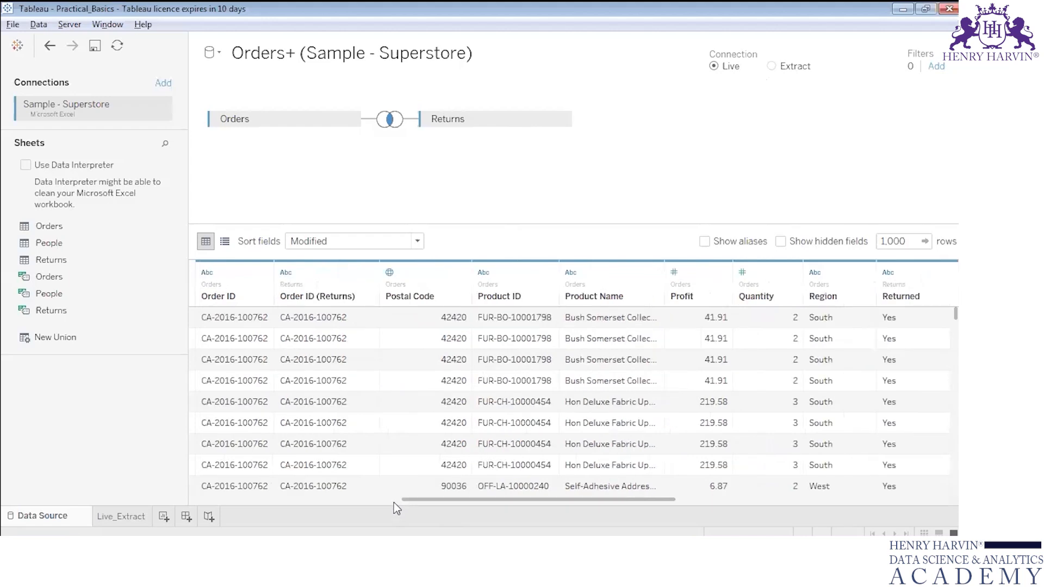
{"action": "left_click", "coordinate": [382, 498]}
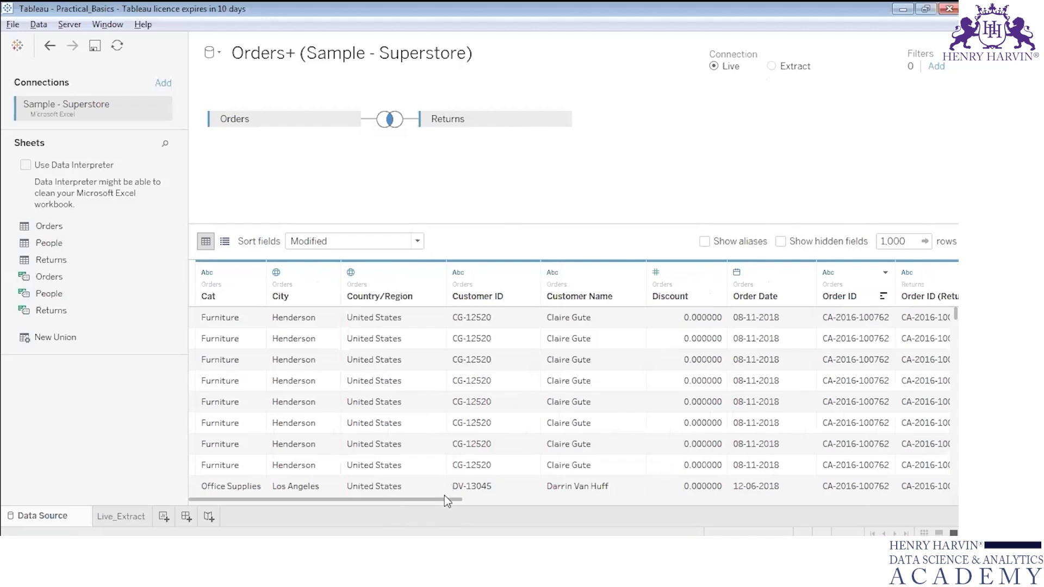
{"action": "left_click_drag", "start_coordinate": [445, 498], "coordinate": [506, 499]}
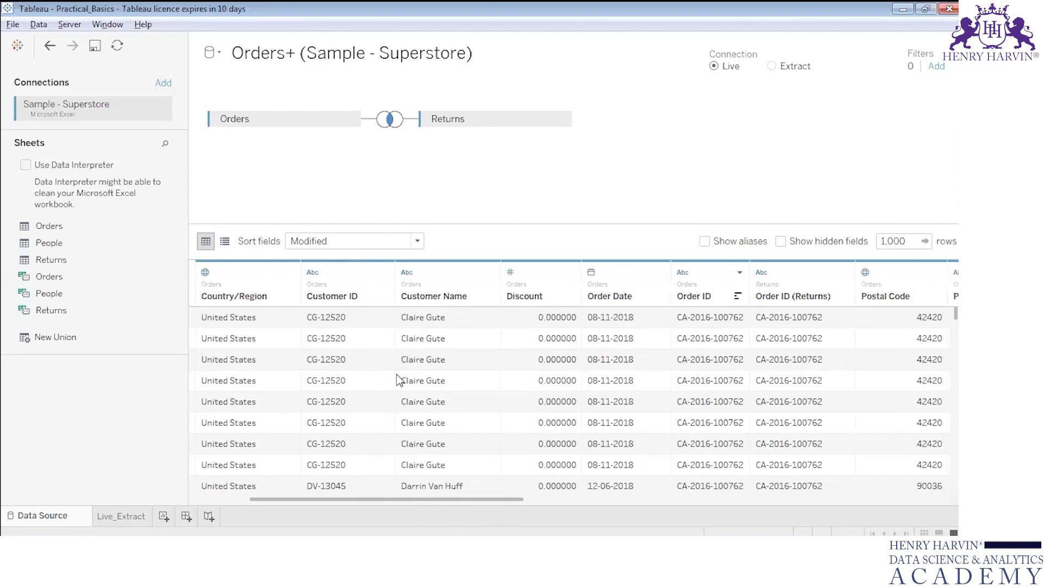
{"action": "left_click", "coordinate": [740, 274]}
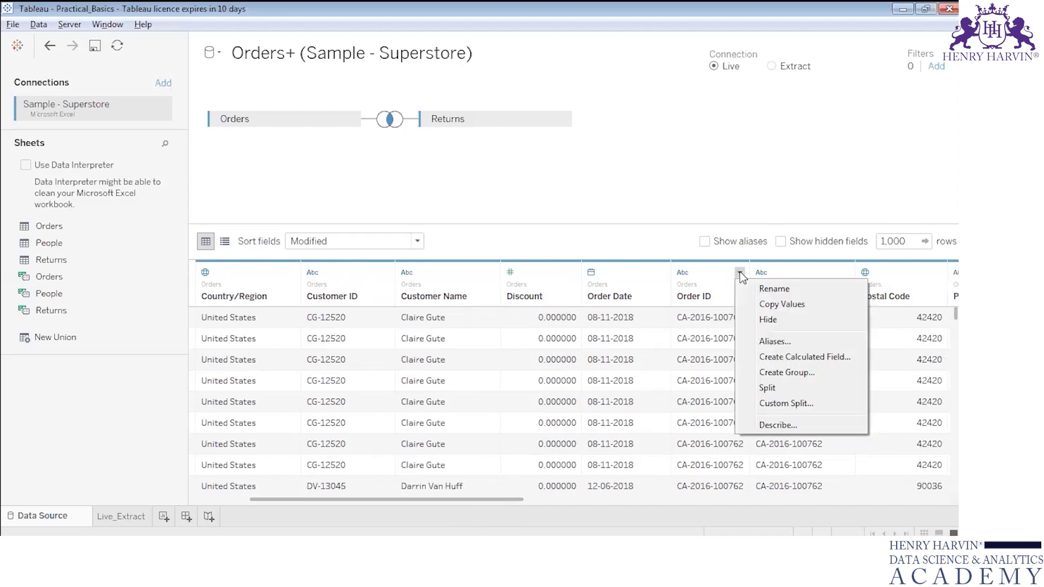
{"action": "left_click", "coordinate": [767, 403]}
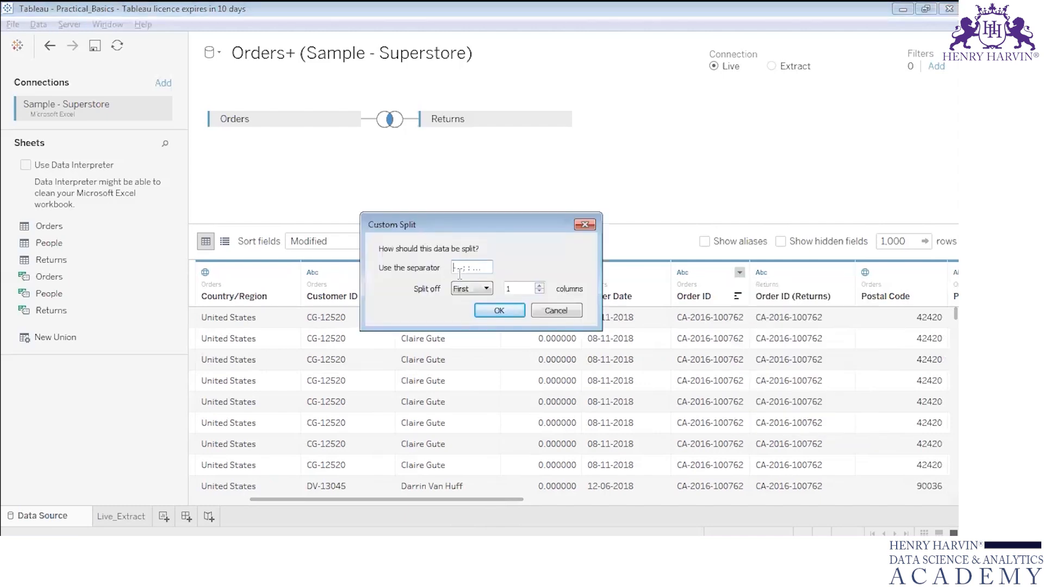
{"action": "type", "text": "-"}
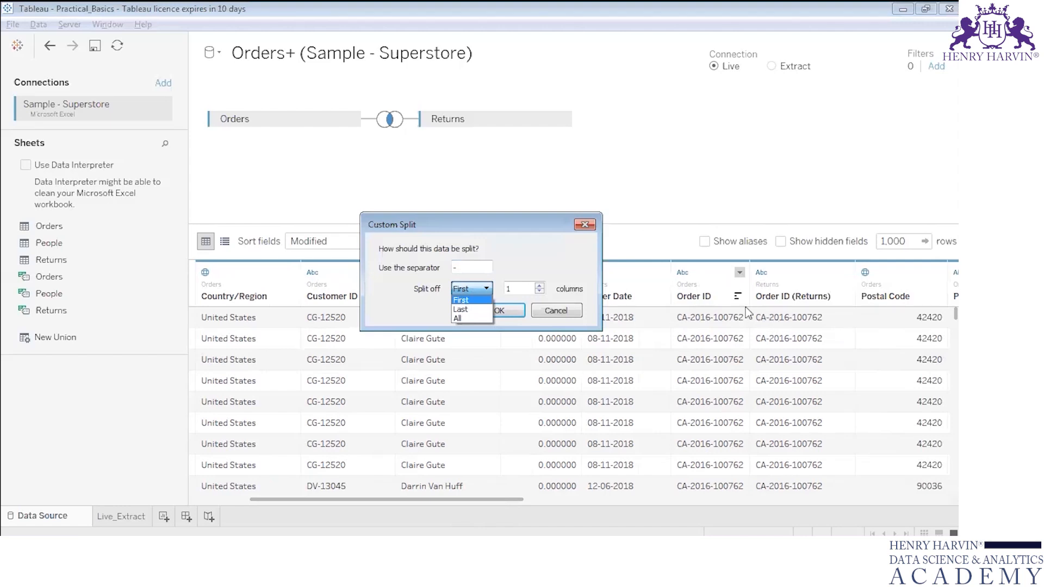
{"action": "left_click", "coordinate": [456, 300]}
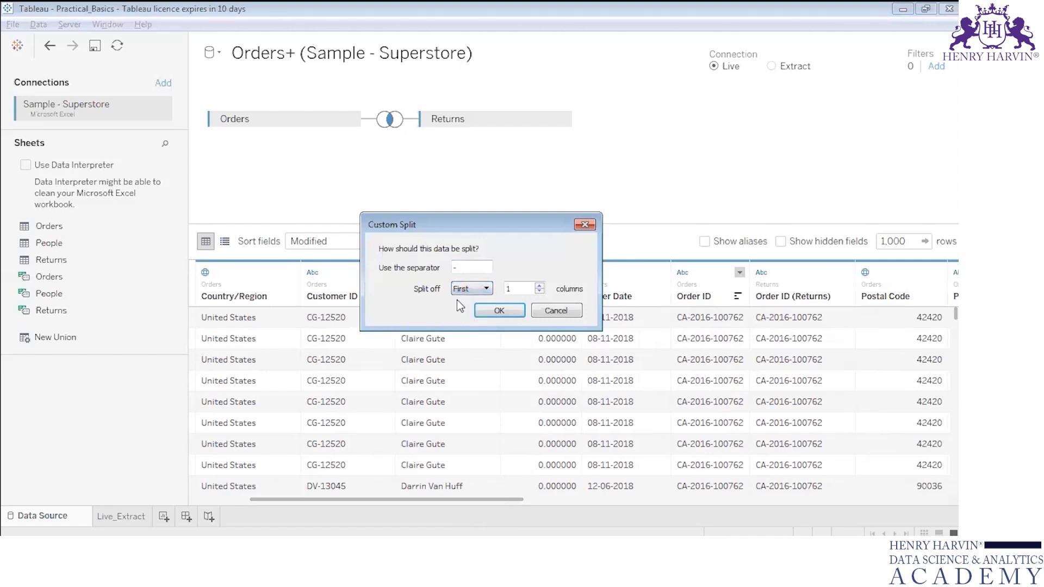
{"action": "left_click", "coordinate": [488, 308]}
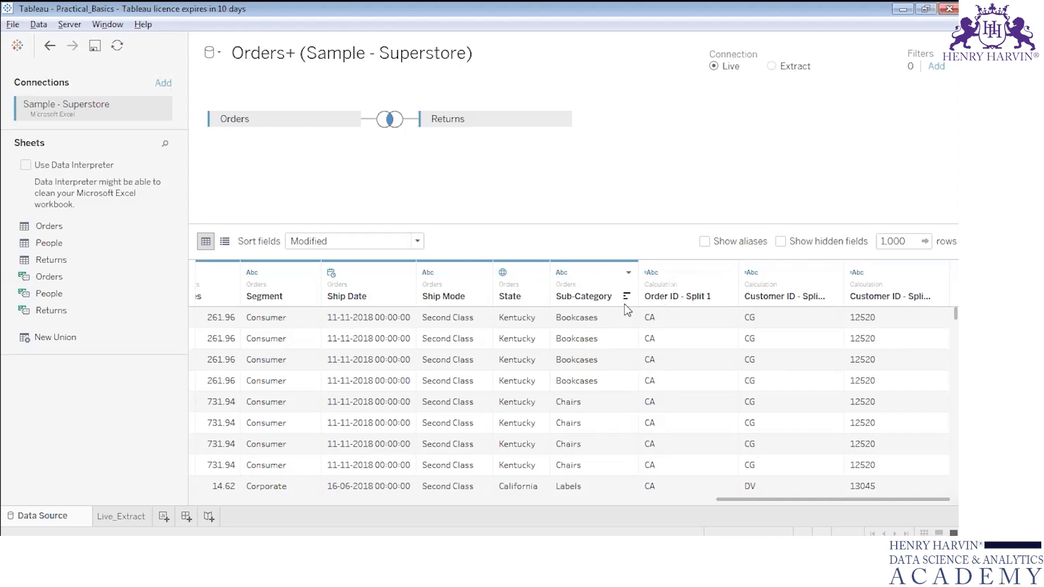
- Custom-split the Order ID column again with the separator "-", splitting off all columns, and check the resulting columns
{"action": "left_click", "coordinate": [531, 499]}
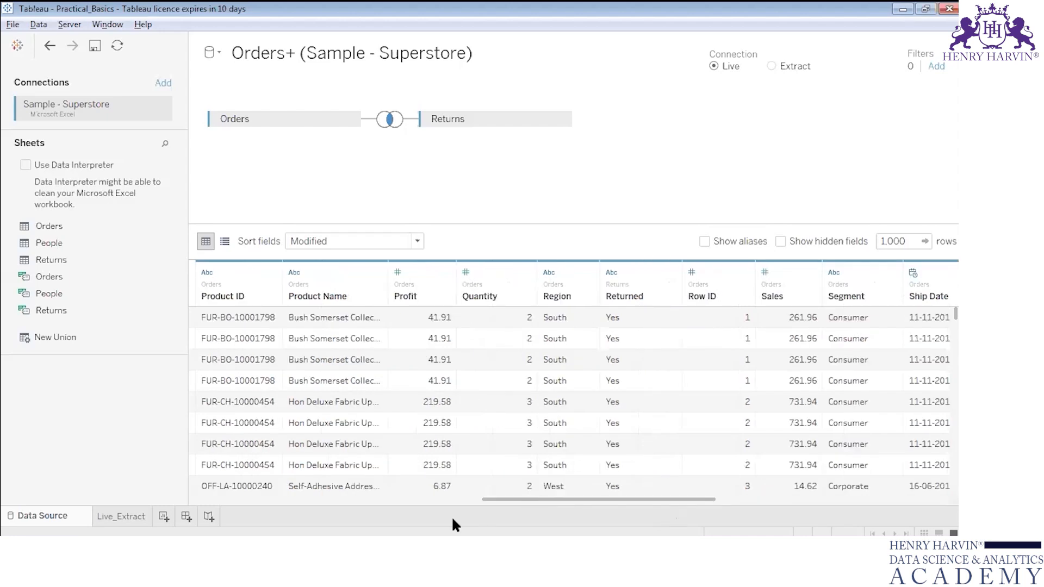
{"action": "left_click", "coordinate": [415, 500]}
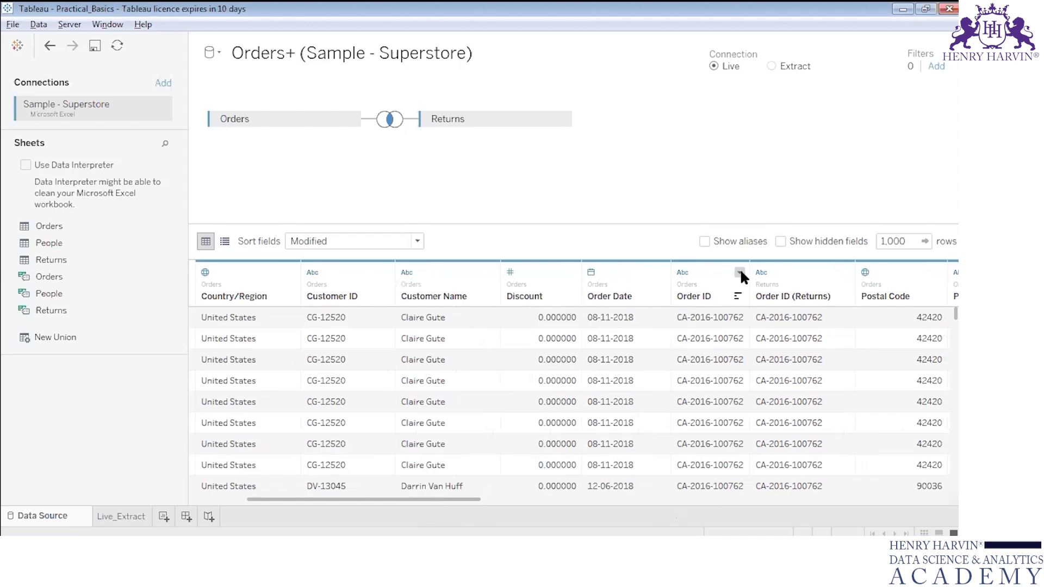
{"action": "left_click", "coordinate": [740, 272]}
{"action": "left_click", "coordinate": [766, 401]}
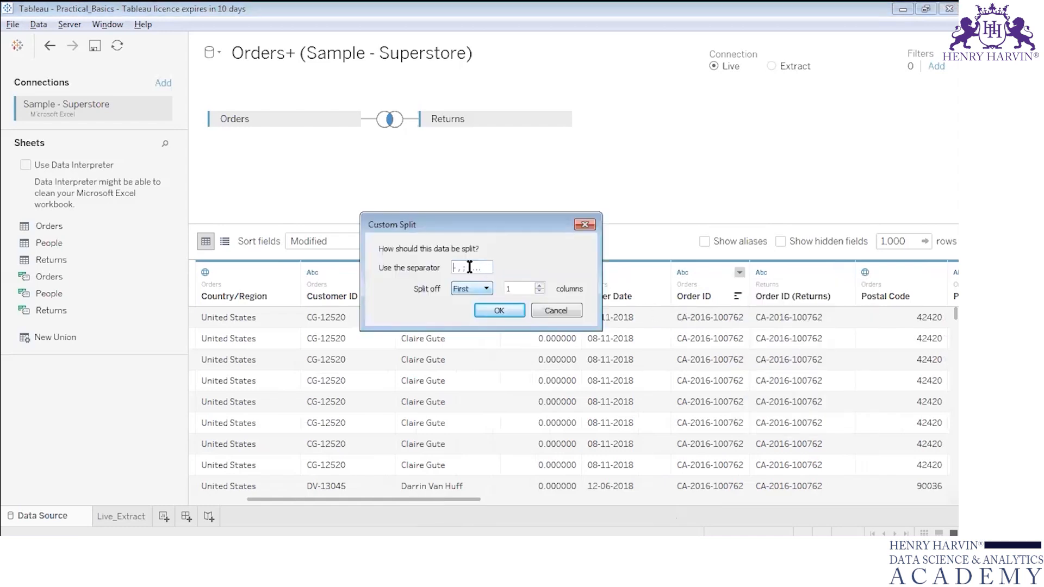
{"action": "left_click", "coordinate": [470, 266]}
{"action": "type", "text": "-"}
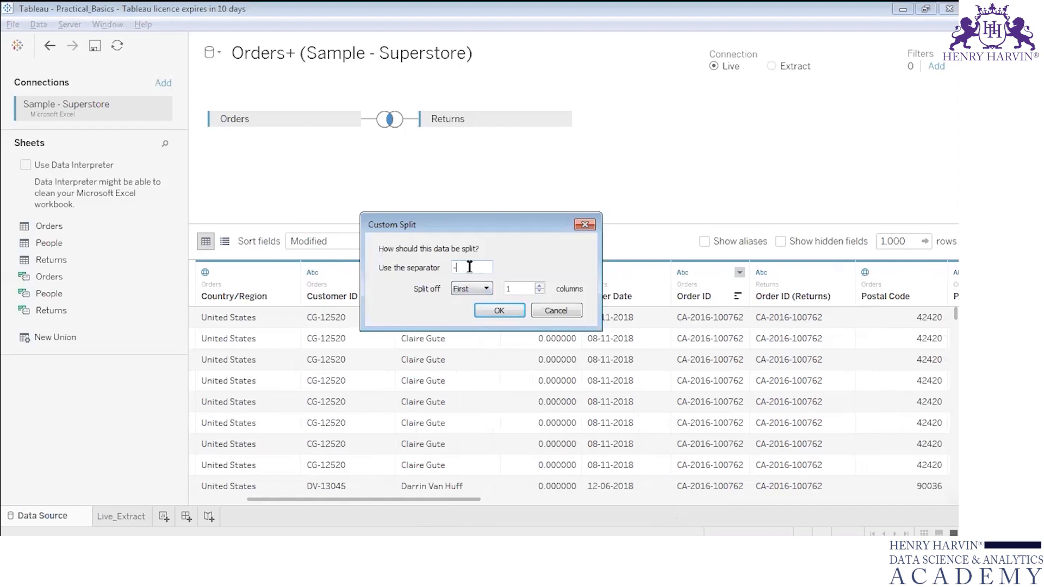
{"action": "left_click", "coordinate": [472, 290]}
{"action": "left_click", "coordinate": [498, 311]}
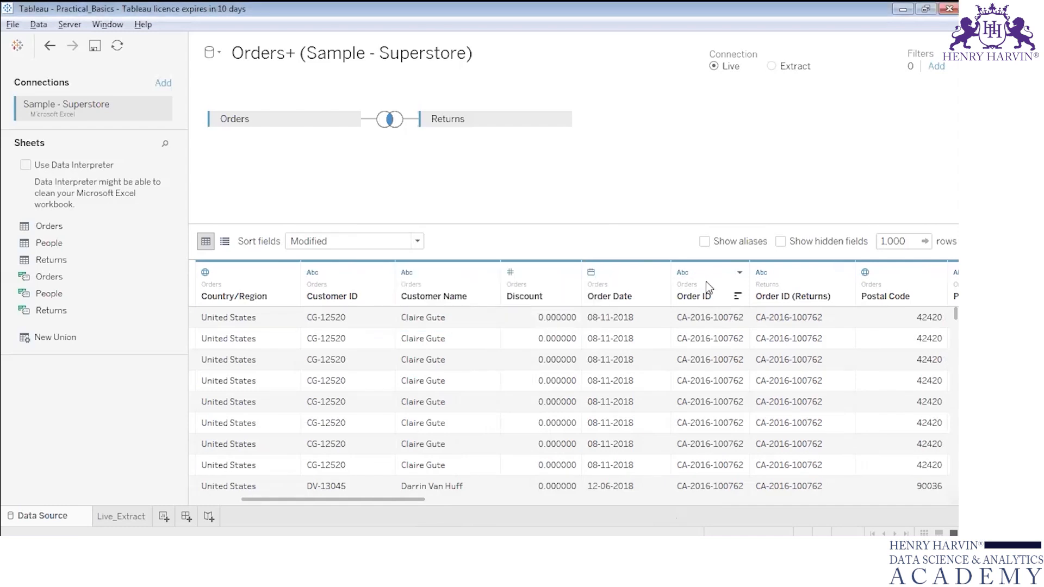
{"action": "left_click", "coordinate": [922, 498]}
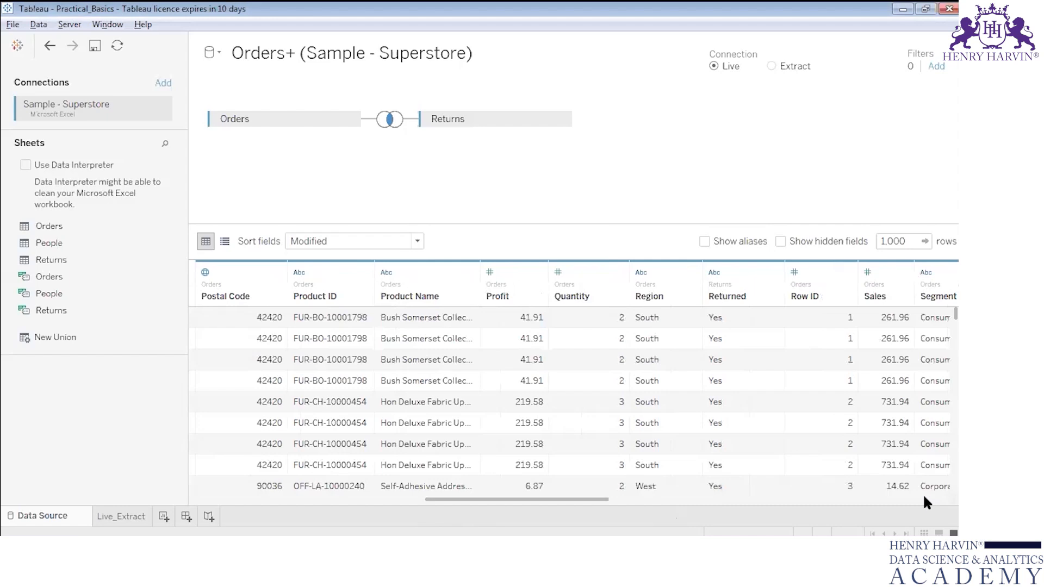
{"action": "left_click", "coordinate": [922, 497]}
{"action": "left_click", "coordinate": [923, 497]}
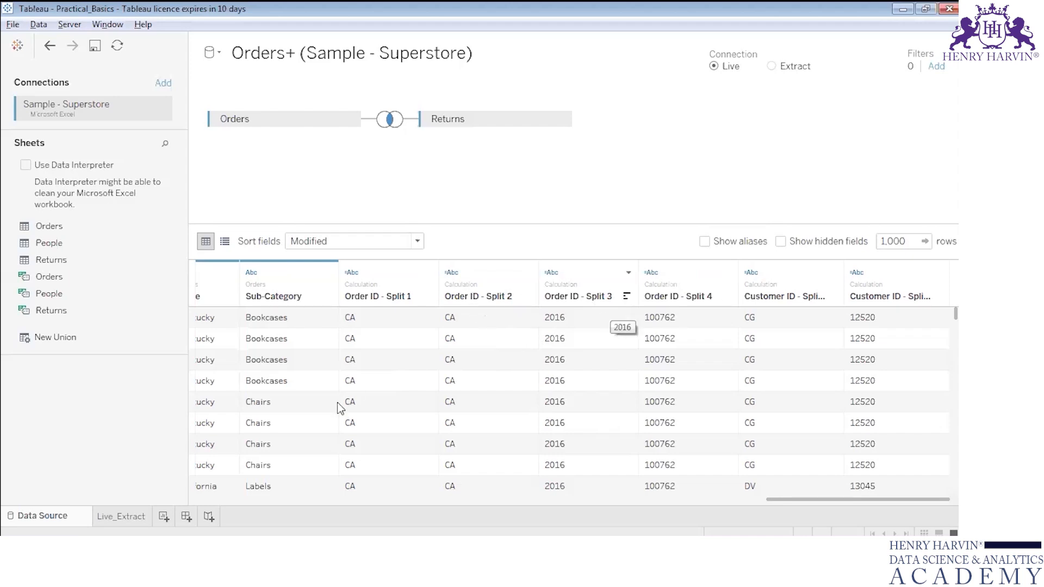
- Reset the name of the Cat column to its original field name
{"action": "left_click", "coordinate": [297, 500]}
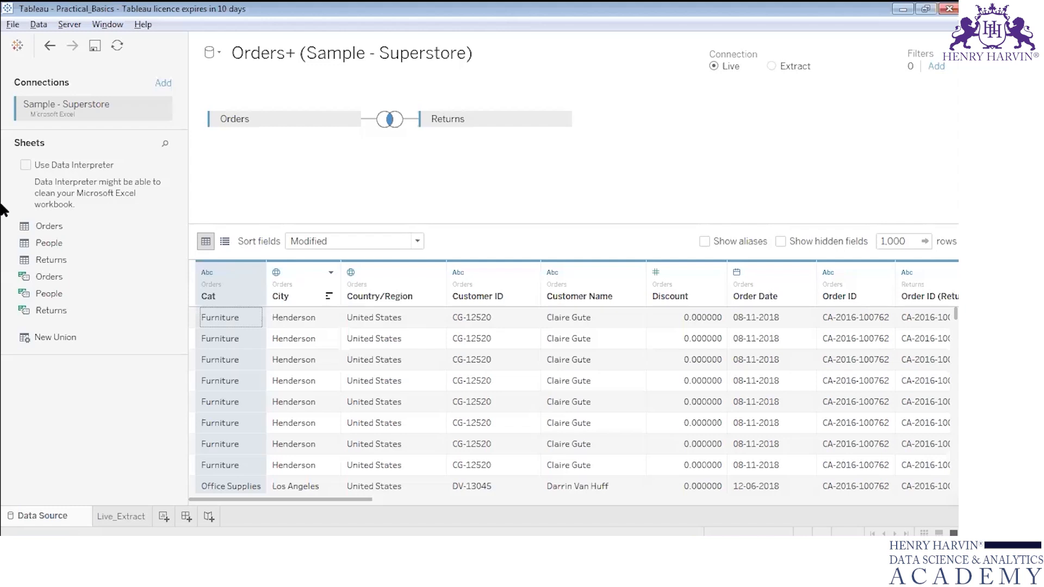
{"action": "left_click", "coordinate": [257, 271]}
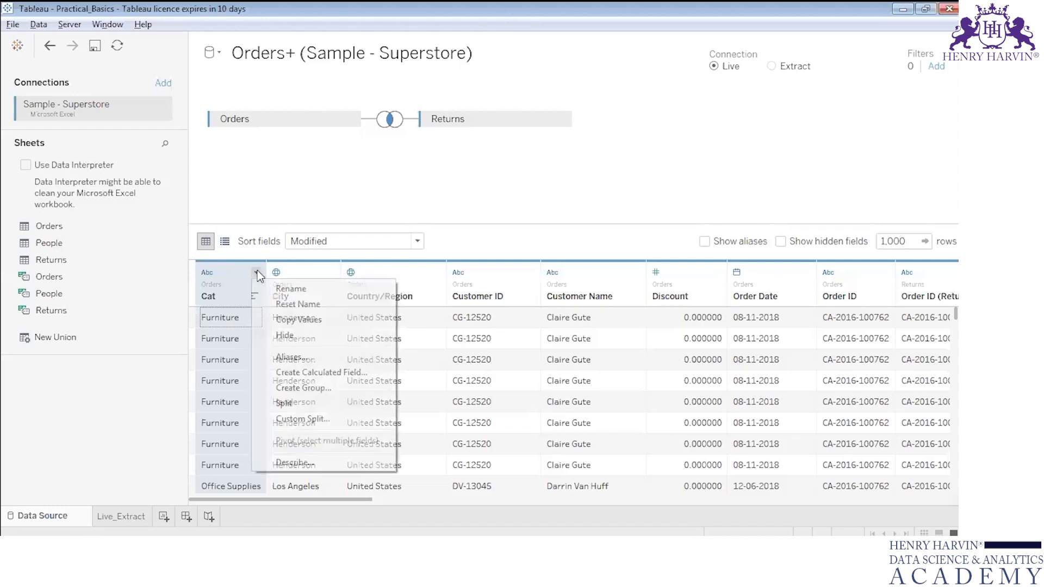
{"action": "left_click", "coordinate": [265, 298]}
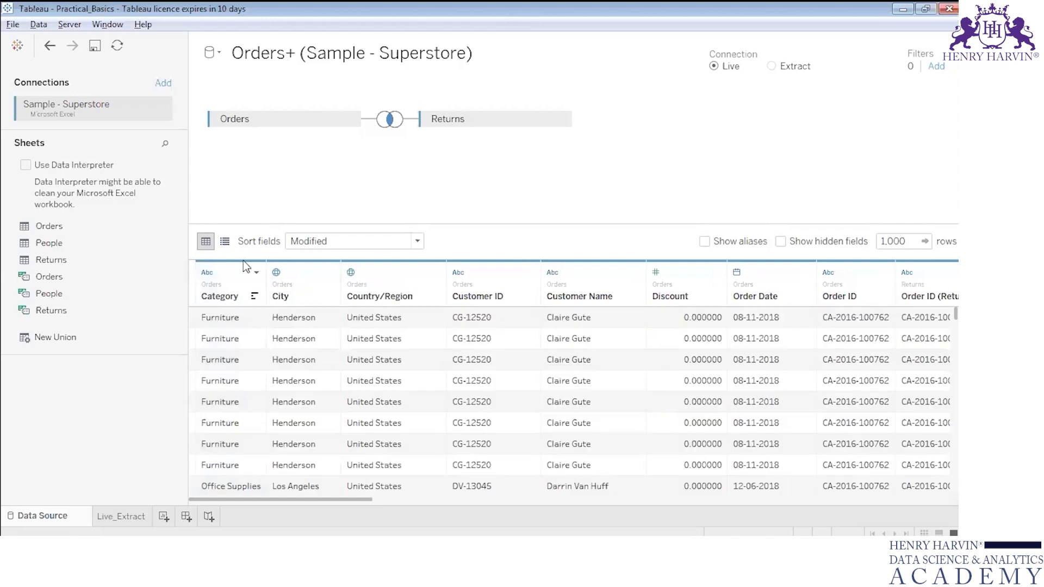
- Copy the values of the Category column and paste them into column V of the Orders sheet in Excel, starting at V1
{"action": "left_click", "coordinate": [257, 272]}
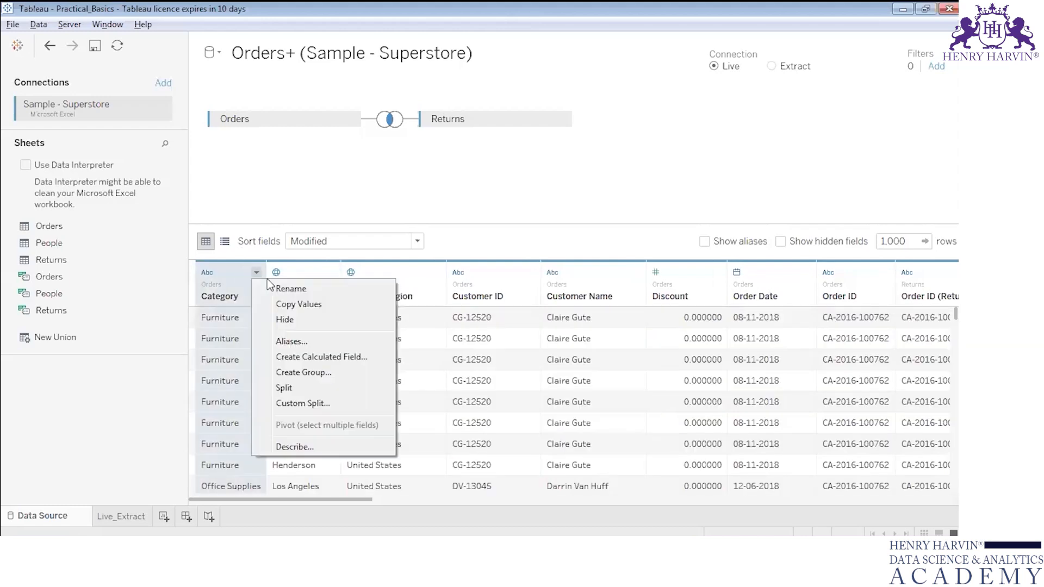
{"action": "left_click", "coordinate": [289, 305]}
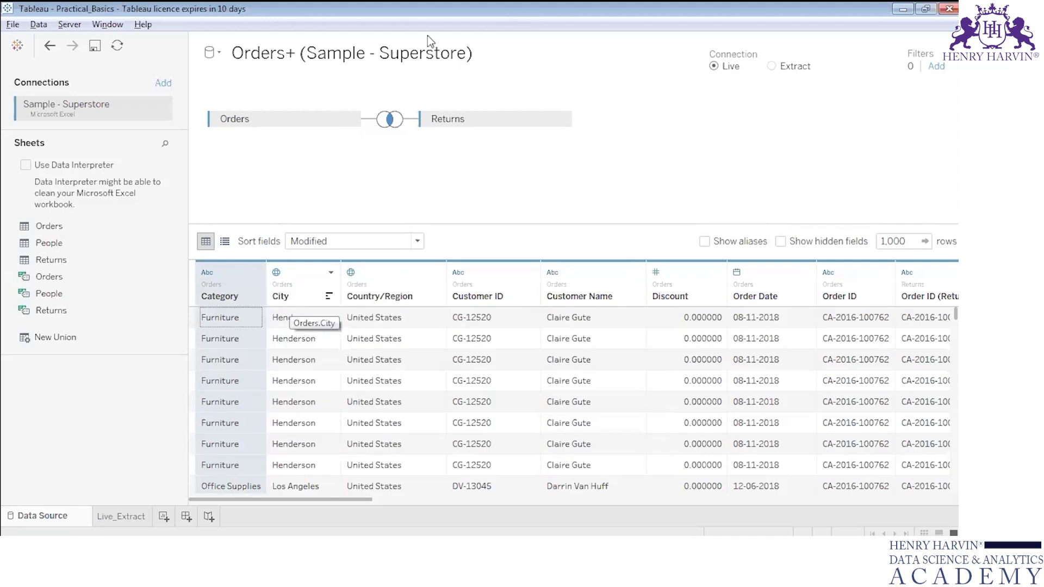
{"action": "key", "text": "alt+Tab"}
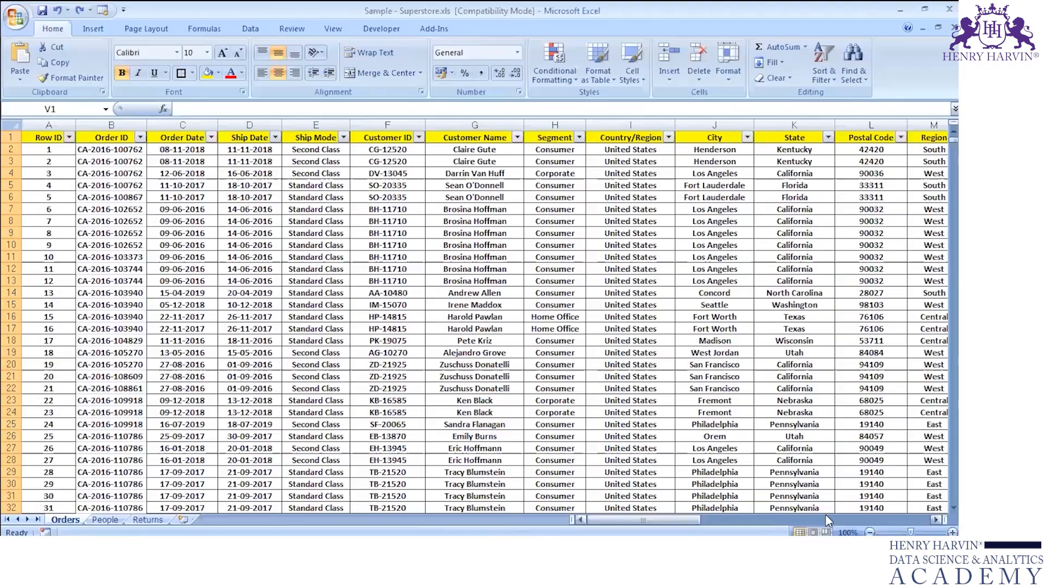
{"action": "left_click", "coordinate": [915, 520]}
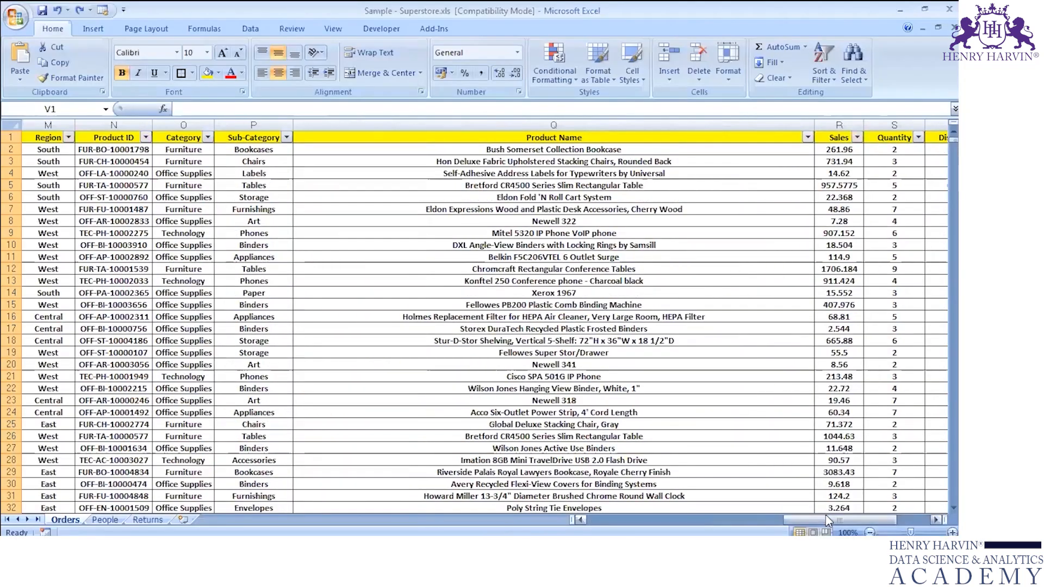
{"action": "left_click", "coordinate": [914, 519]}
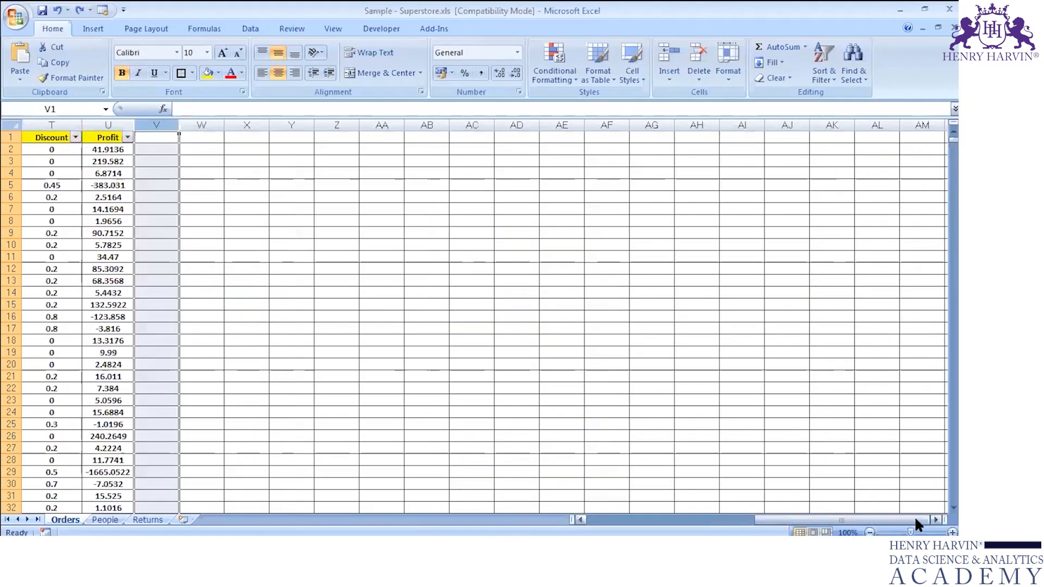
{"action": "left_click", "coordinate": [161, 137]}
{"action": "key", "text": "ctrl+v"}
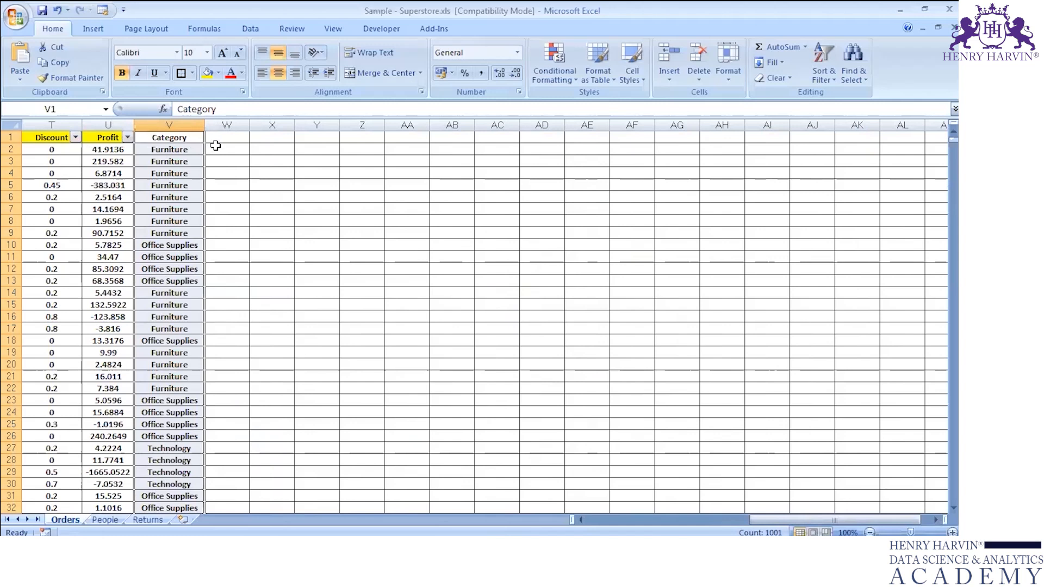
- Undo the column width change and the pasted Category values in the Excel sheet, and switch back to Tableau
{"action": "key", "text": "ctrl+z"}
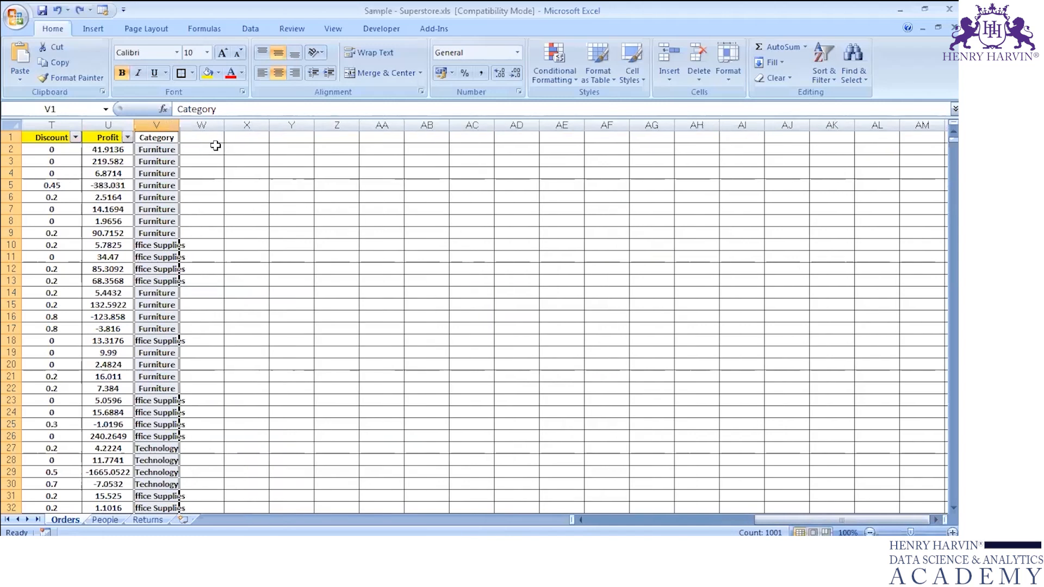
{"action": "key", "text": "ctrl+z"}
{"action": "key", "text": "alt+Tab"}
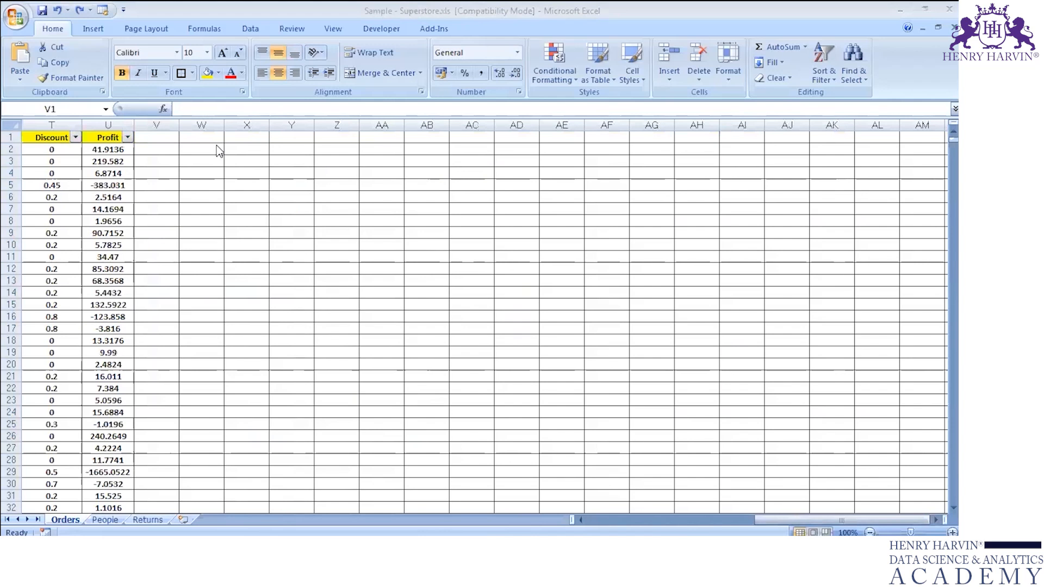
{"action": "key", "text": "alt+Tab"}
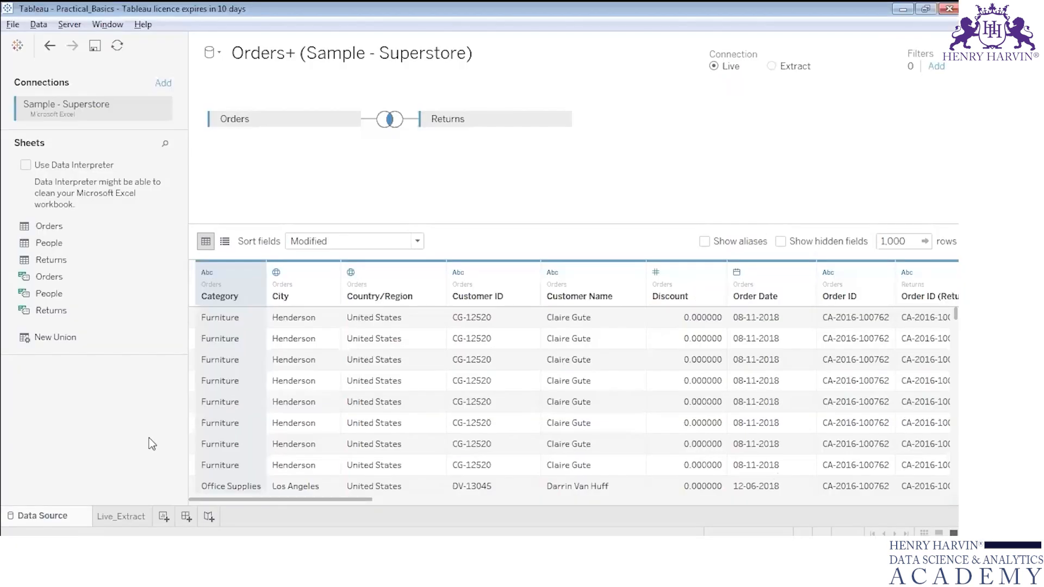
- Open the Live_Extract worksheet and examine the split fields and the generated fields among the dimensions and measures
{"action": "left_click", "coordinate": [106, 516]}
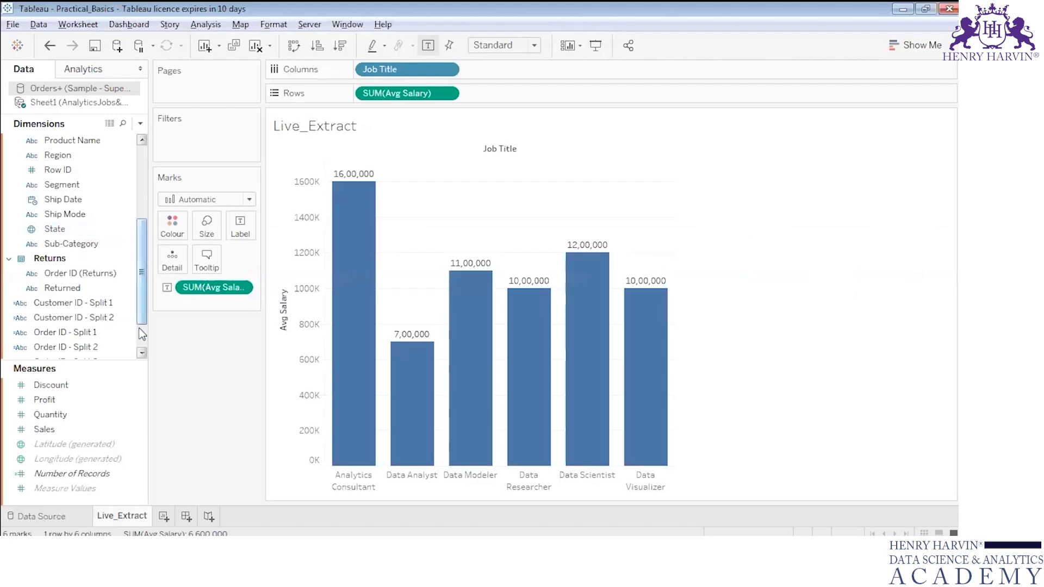
{"action": "scroll", "coordinate": [142, 338], "scroll_direction": "down", "scroll_amount": 1}
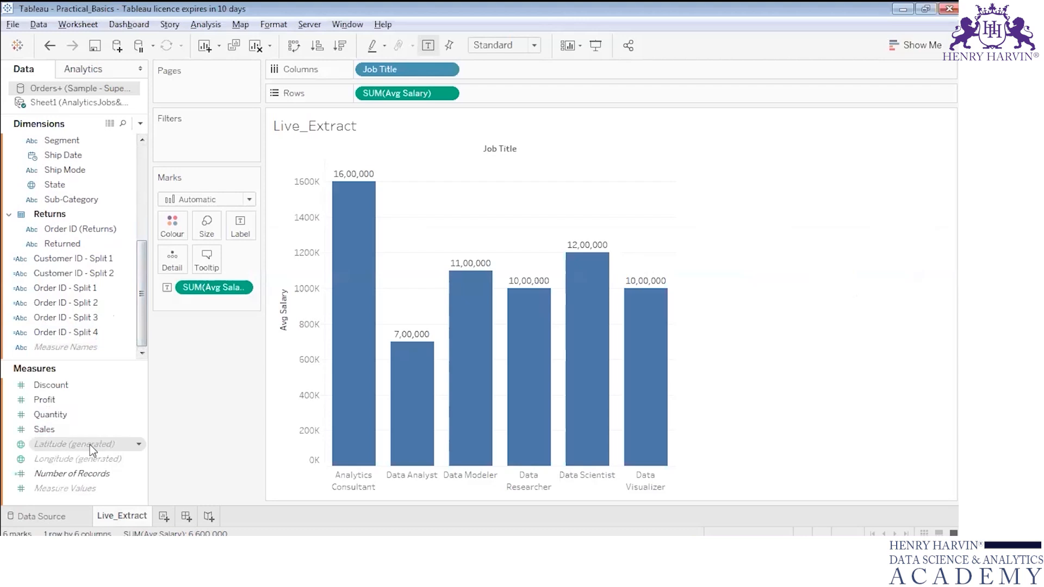
{"action": "left_click", "coordinate": [74, 472]}
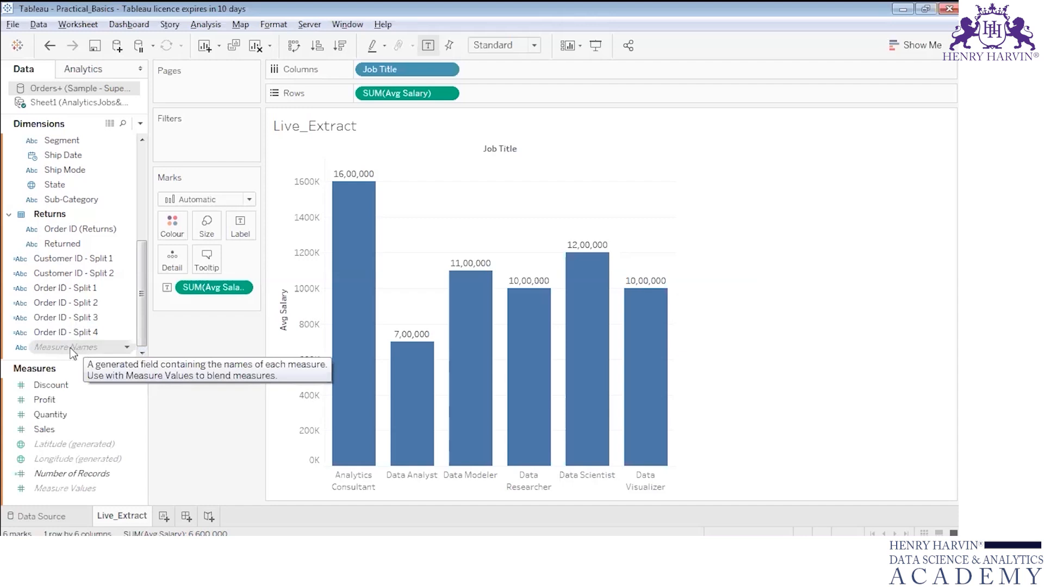
{"action": "left_click", "coordinate": [39, 476]}
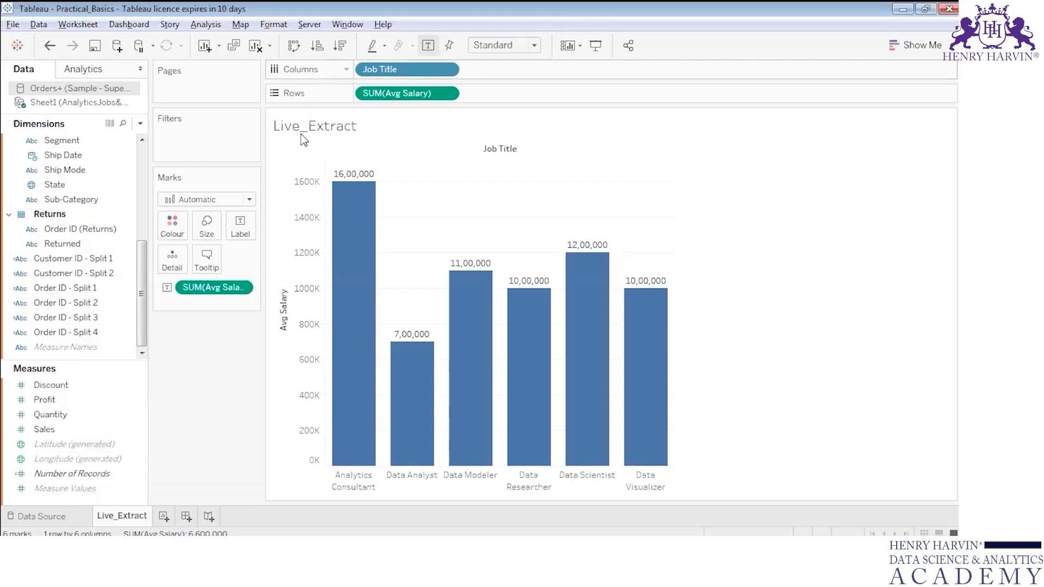
- Create a new worksheet and place the Number of Records measure in the view, checking its value
{"action": "left_click", "coordinate": [163, 515]}
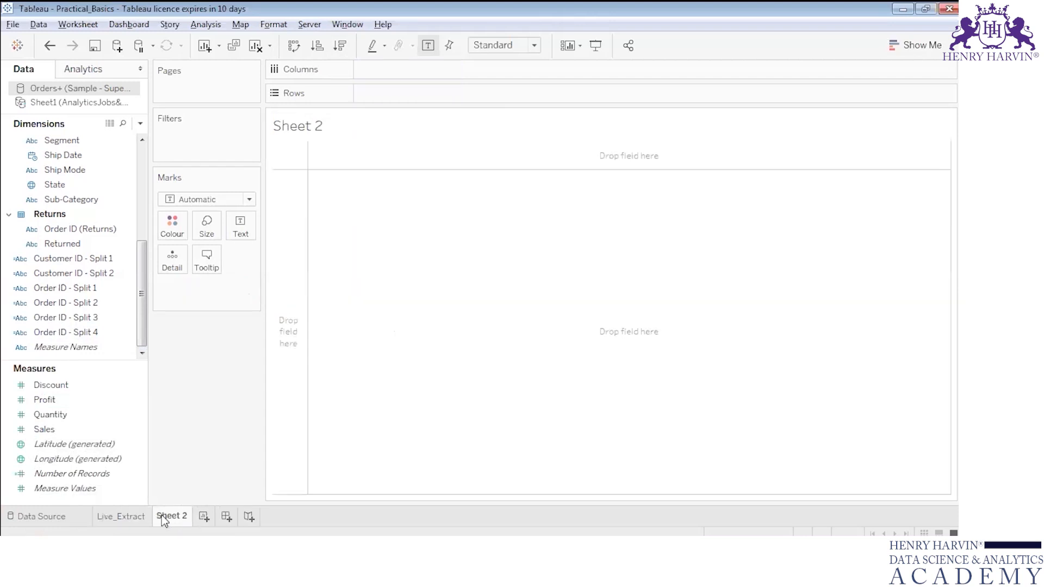
{"action": "left_click", "coordinate": [110, 473]}
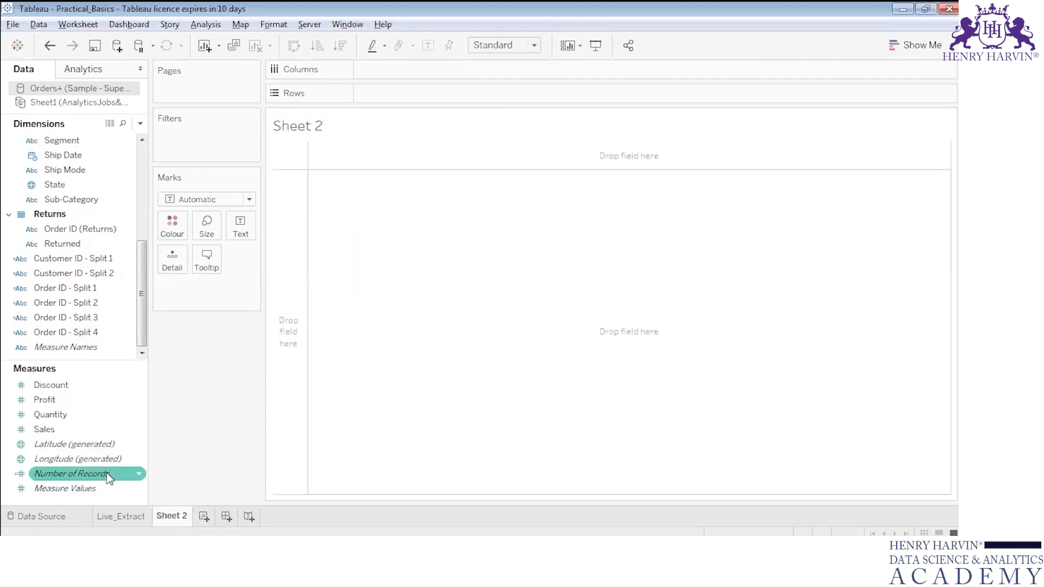
{"action": "left_click_drag", "start_coordinate": [111, 477], "coordinate": [423, 222]}
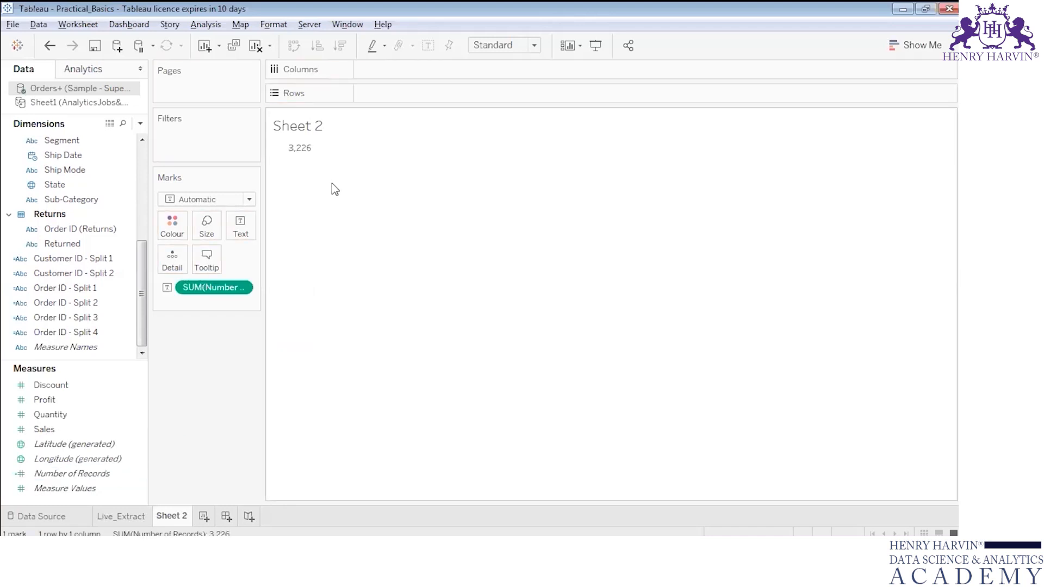
{"action": "mouse_move", "coordinate": [302, 158]}
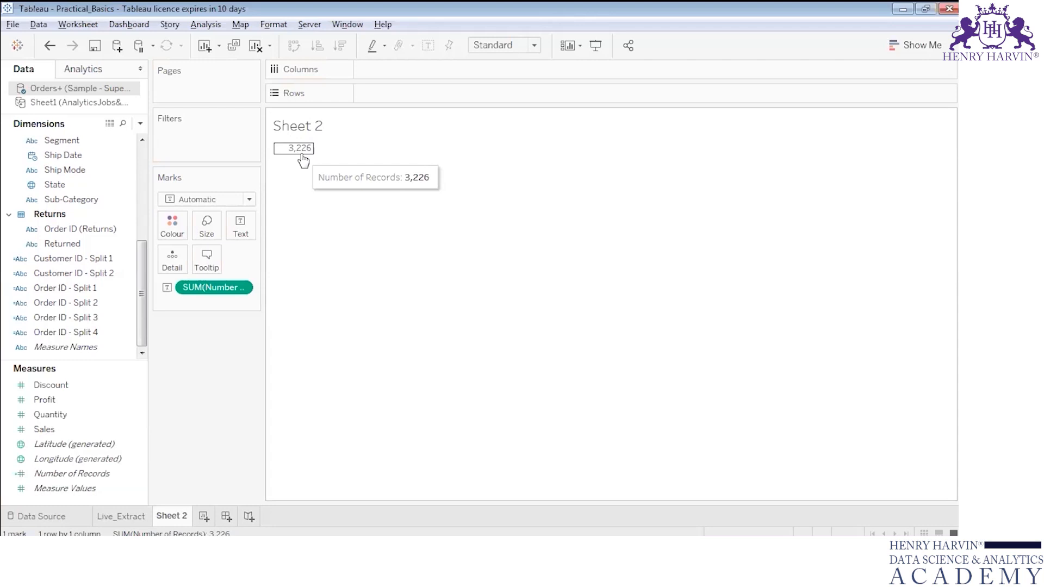
- Add the Segment dimension to the rows to break the number of records down by segment
{"action": "left_click", "coordinate": [145, 151]}
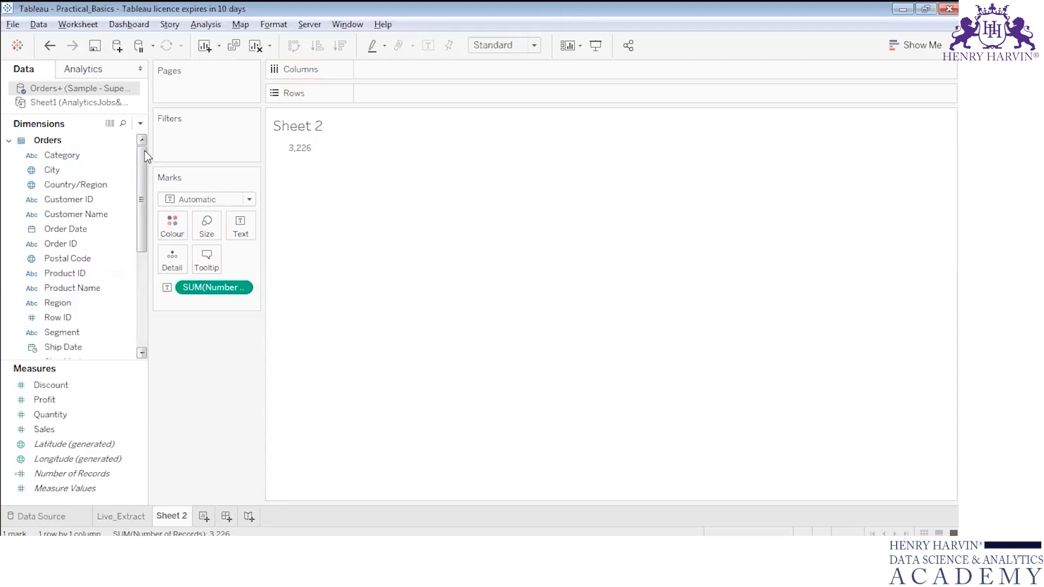
{"action": "left_click", "coordinate": [142, 313]}
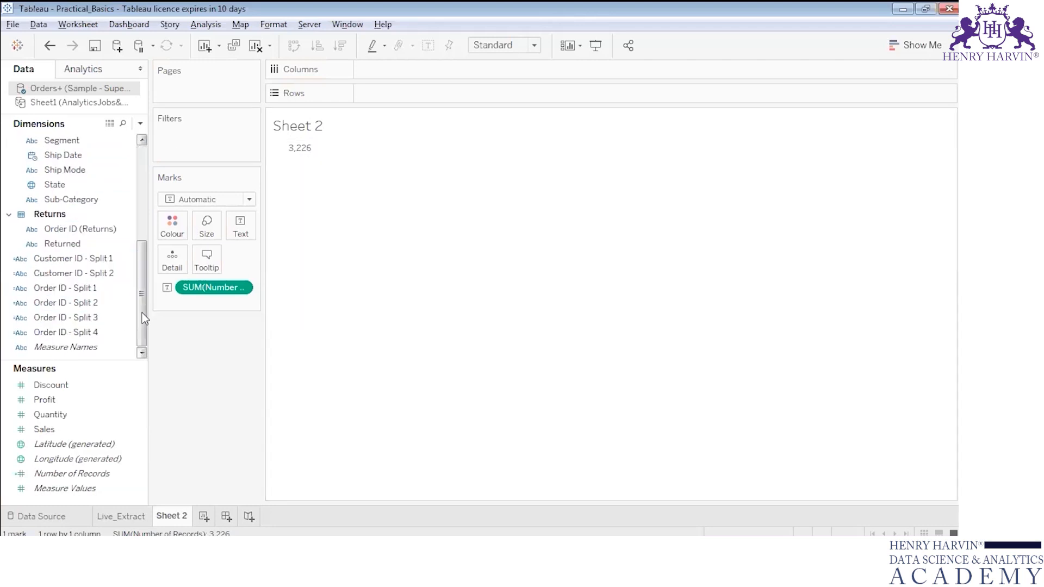
{"action": "left_click", "coordinate": [142, 191]}
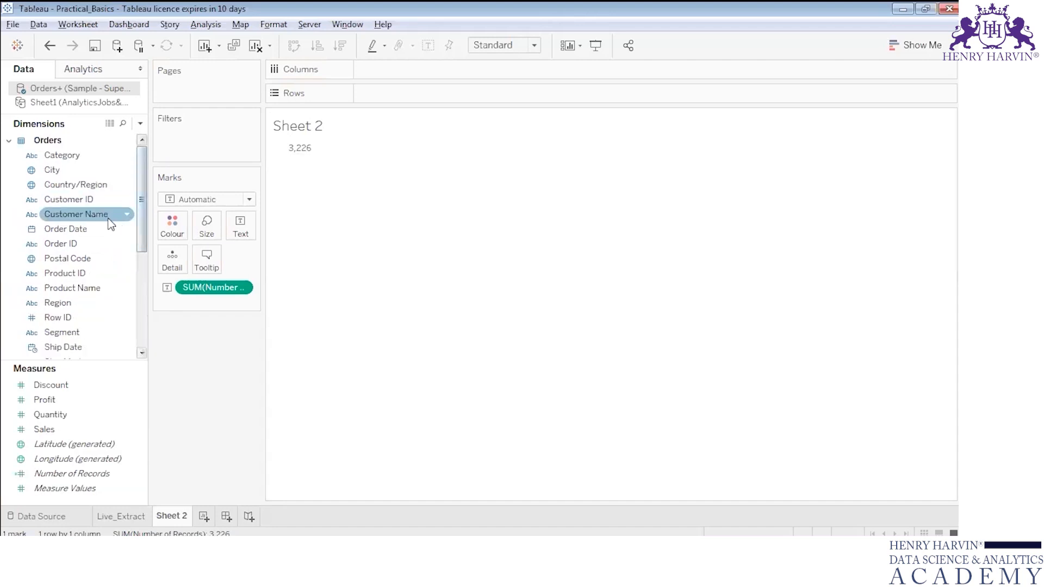
{"action": "scroll", "coordinate": [84, 168], "scroll_direction": "down", "scroll_amount": 5}
{"action": "left_click_drag", "start_coordinate": [80, 141], "coordinate": [407, 93]}
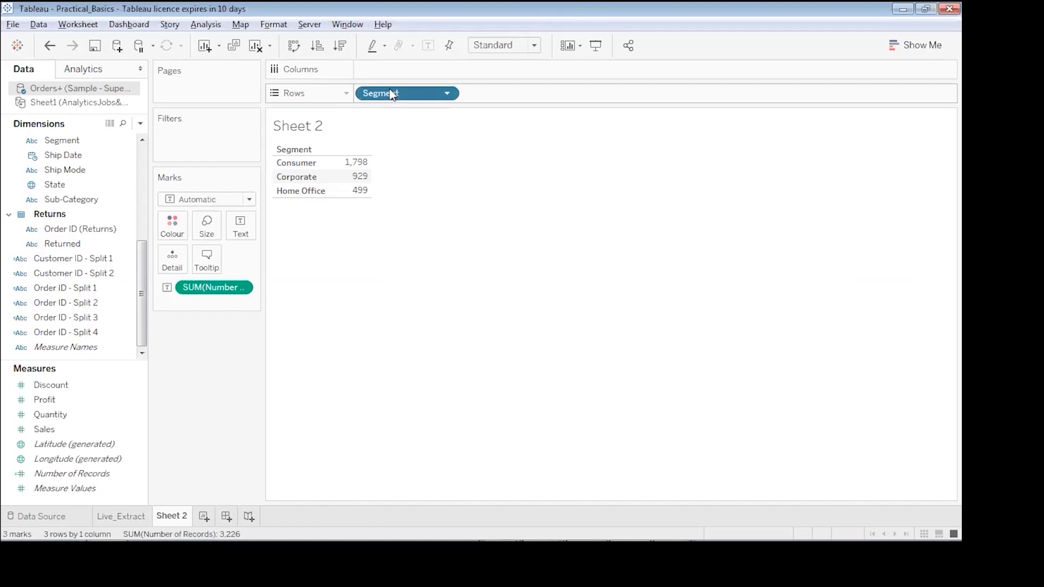
{"action": "left_click_drag", "start_coordinate": [390, 94], "coordinate": [281, 30]}
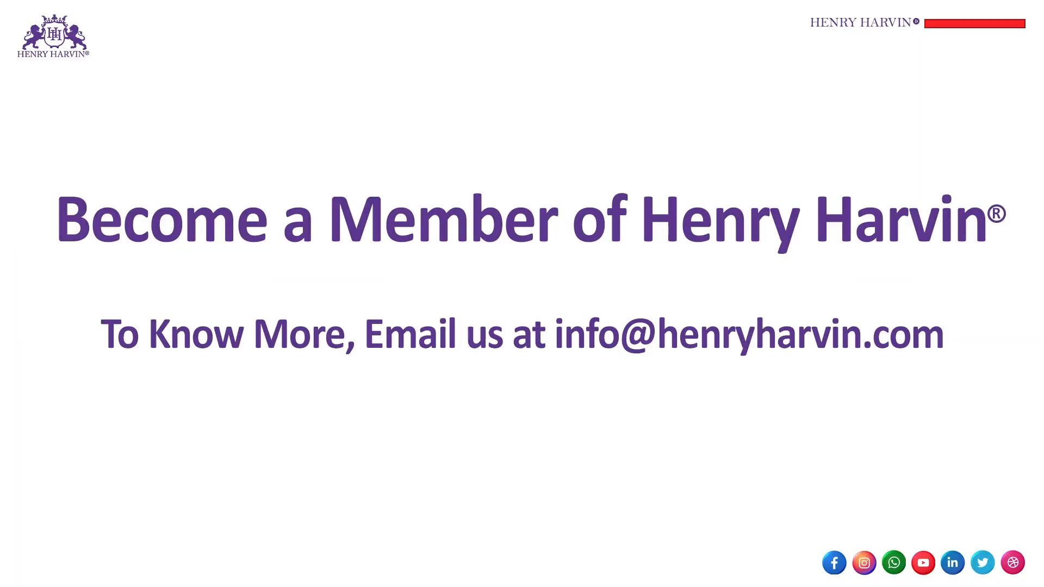